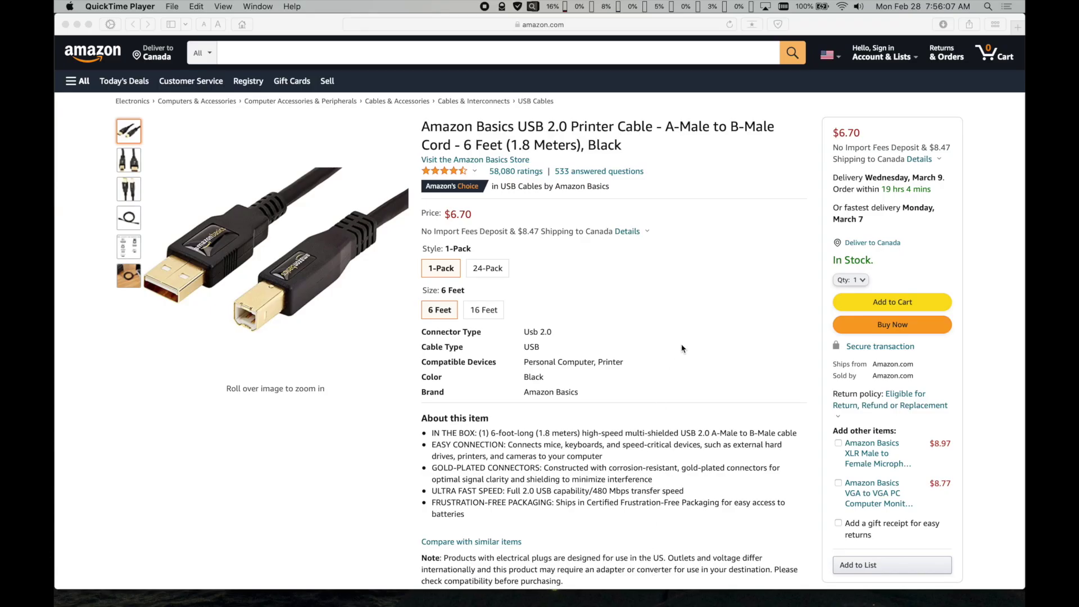
Bring Safari forward and scroll through the OSXDaily guide to a bootable Lion USB installer.
{"action": "left_click", "coordinate": [685, 344]}
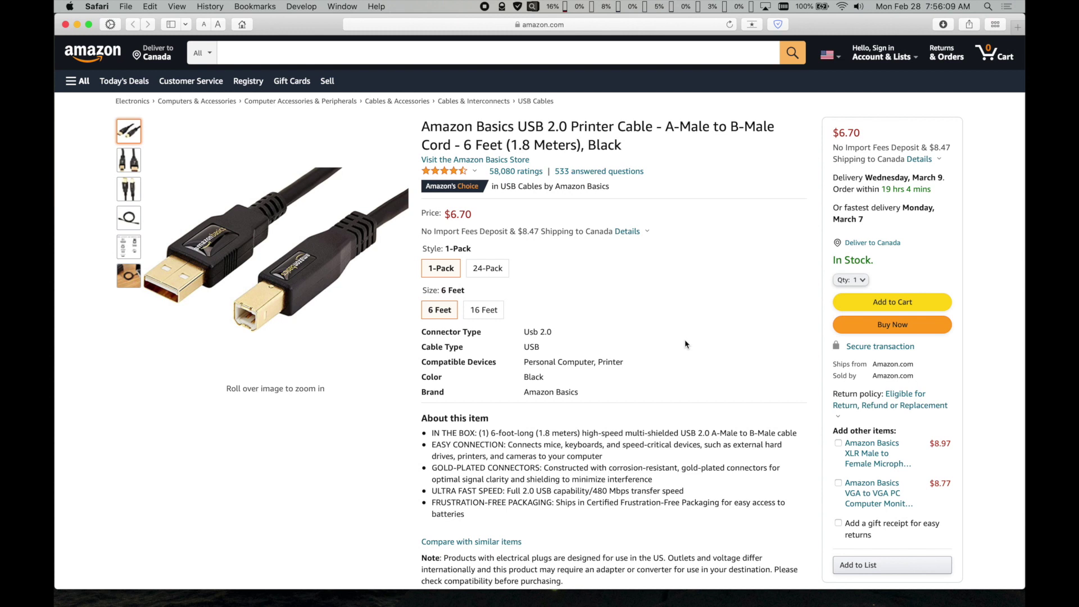
{"action": "scroll", "coordinate": [685, 344], "scroll_direction": "down", "scroll_amount": 2}
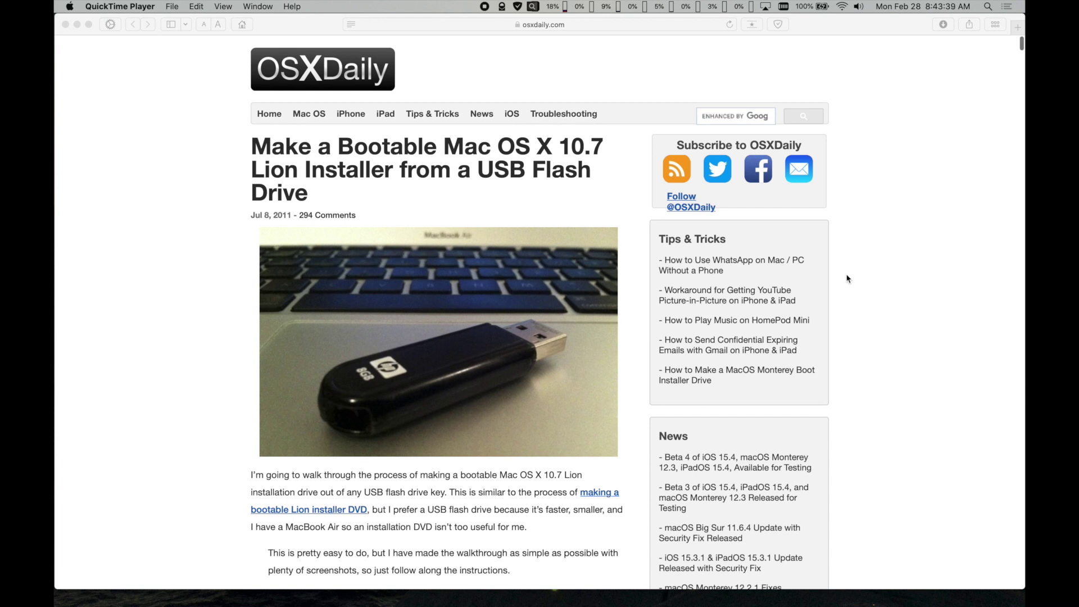
{"action": "scroll", "coordinate": [848, 279], "scroll_direction": "down", "scroll_amount": 5}
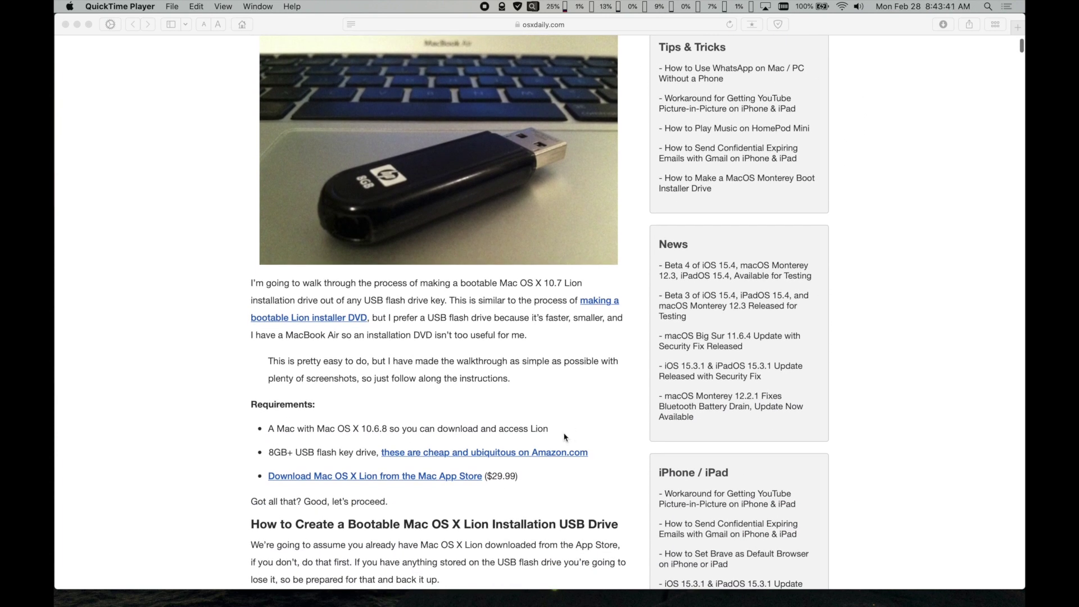
{"action": "left_click", "coordinate": [462, 481]}
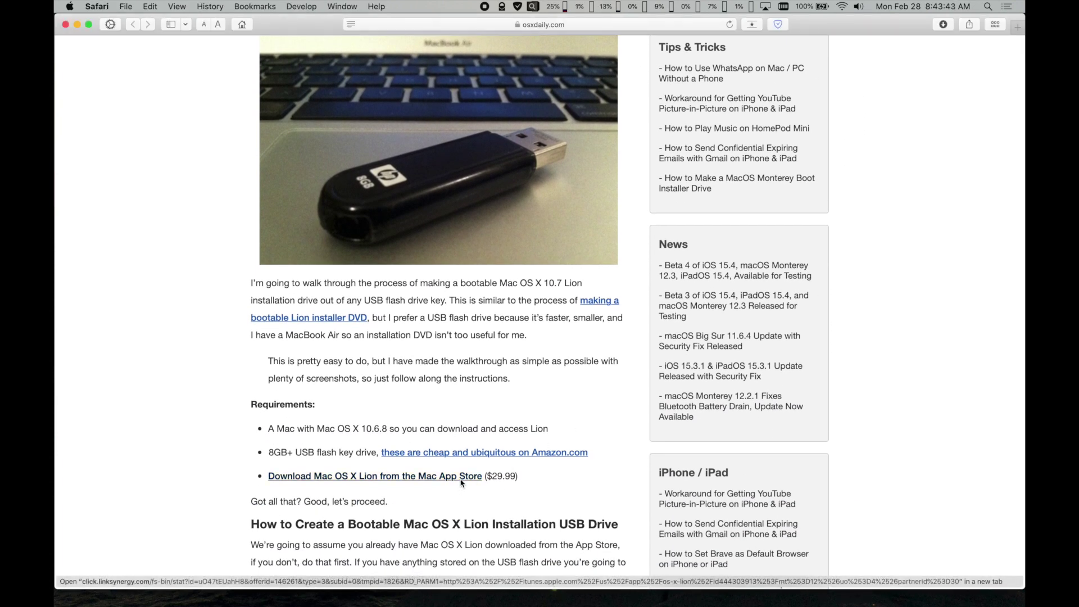
{"action": "left_click", "coordinate": [462, 482], "text": "super"}
{"action": "key", "text": "ctrl+Tab"}
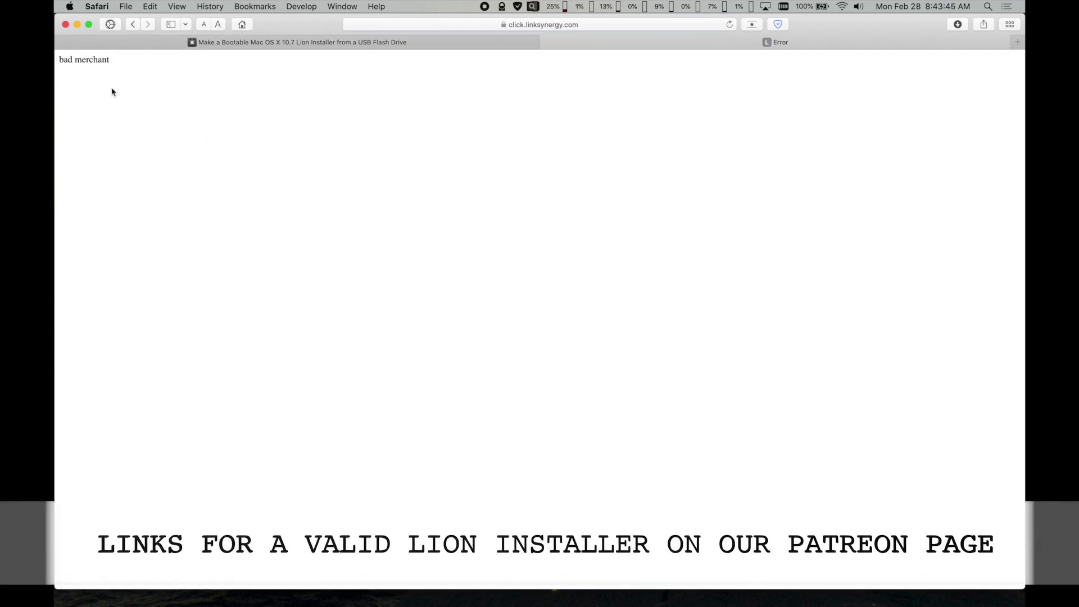
{"action": "left_click", "coordinate": [545, 43]}
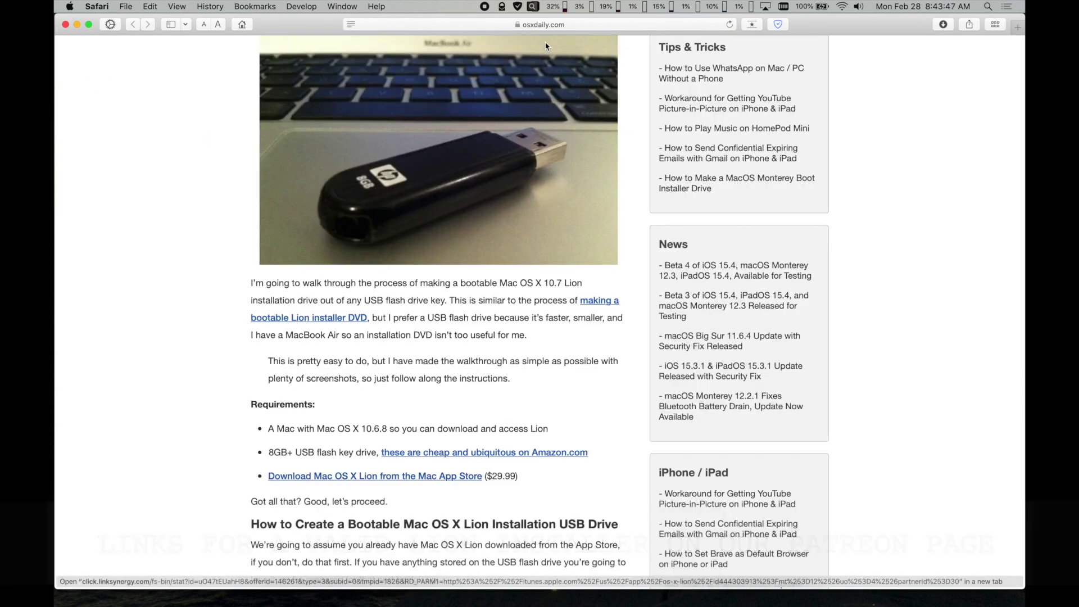
{"action": "scroll", "coordinate": [597, 395], "scroll_direction": "down", "scroll_amount": 5}
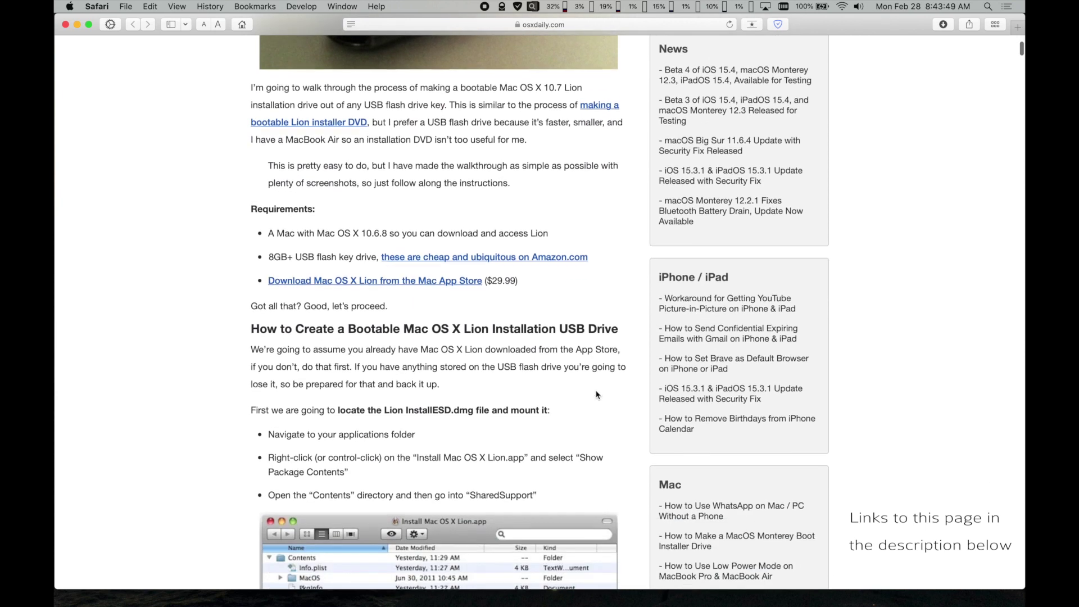
{"action": "scroll", "coordinate": [597, 395], "scroll_direction": "down", "scroll_amount": 8}
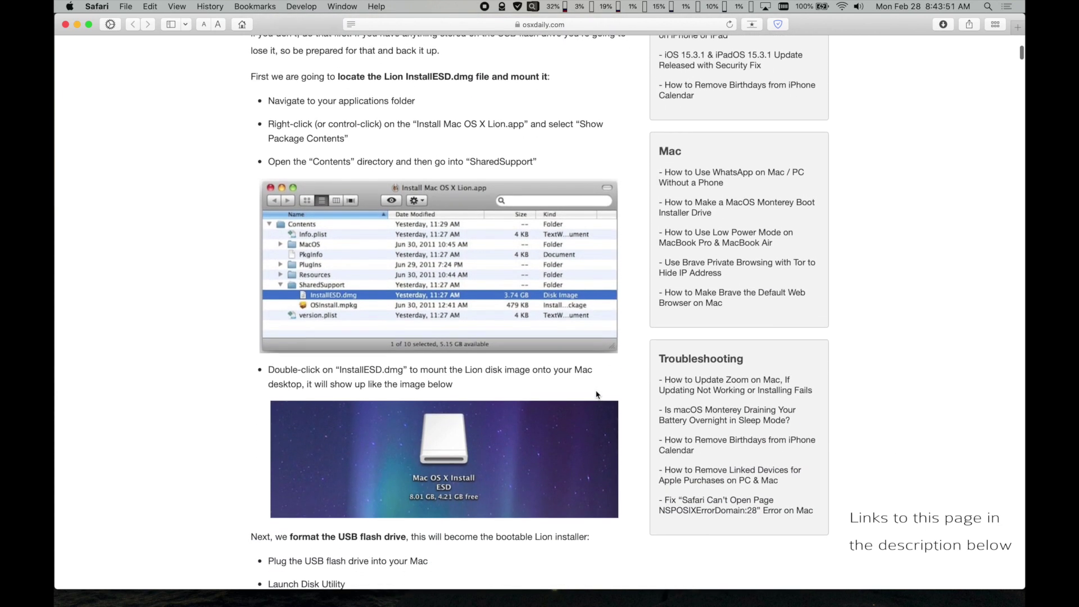
{"action": "scroll", "coordinate": [597, 395], "scroll_direction": "down", "scroll_amount": 7}
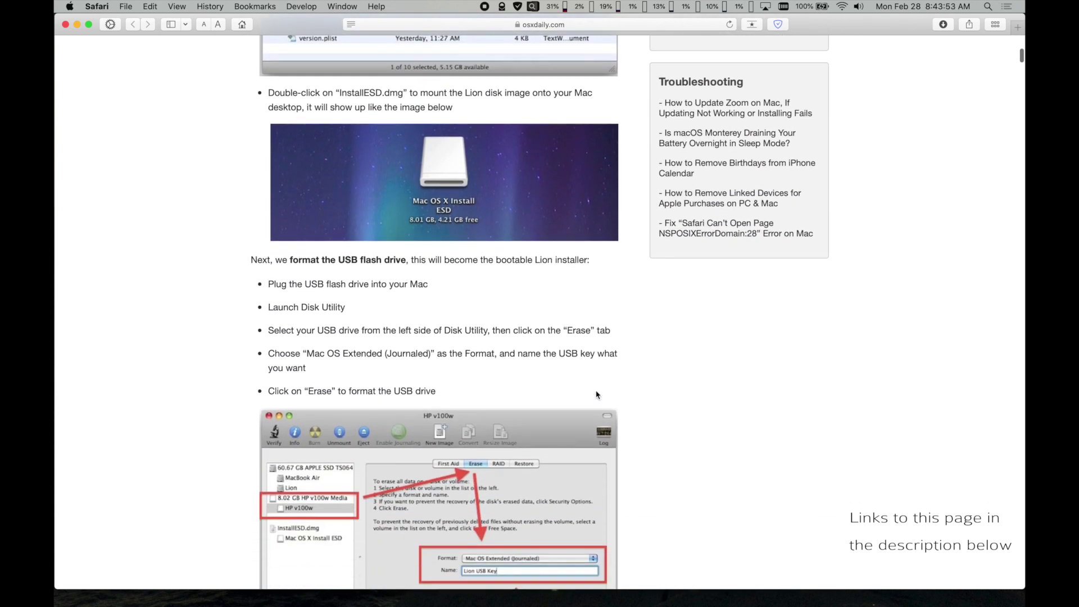
{"action": "scroll", "coordinate": [598, 396], "scroll_direction": "down", "scroll_amount": 7}
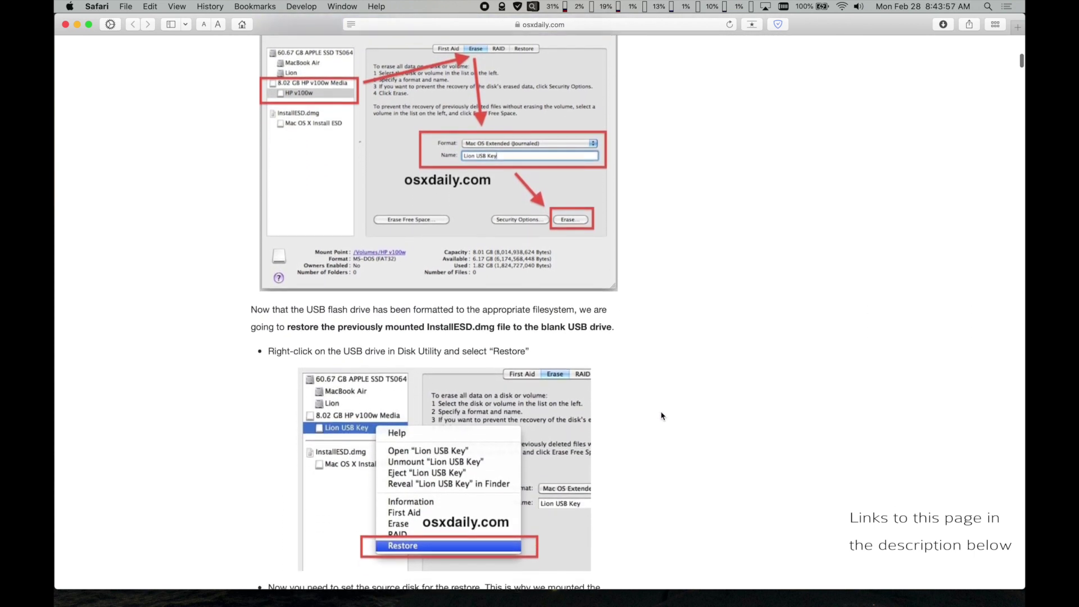
{"action": "scroll", "coordinate": [662, 416], "scroll_direction": "down", "scroll_amount": 4}
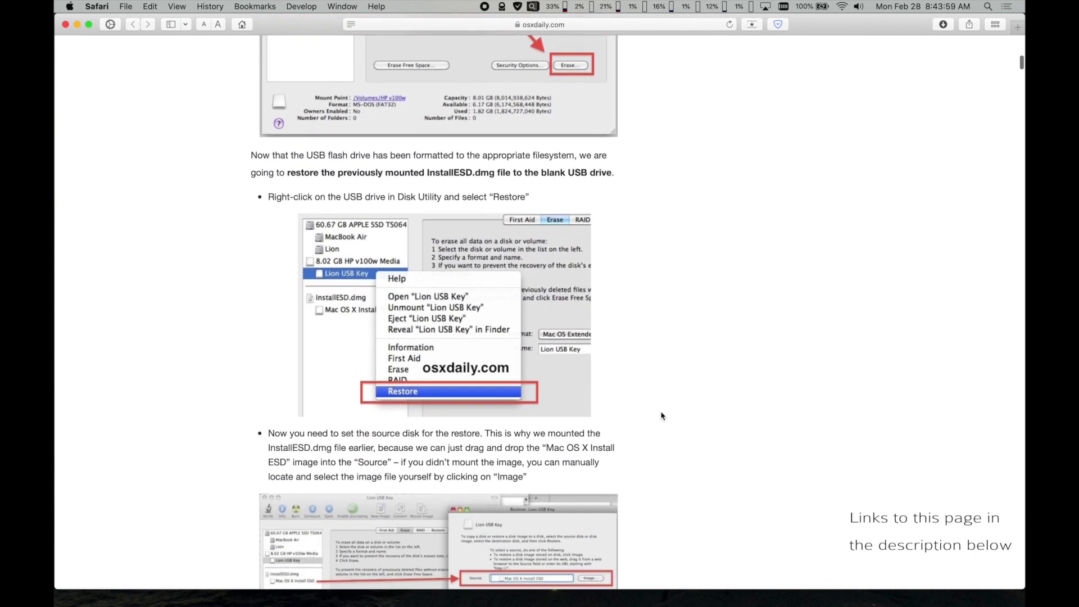
{"action": "scroll", "coordinate": [662, 416], "scroll_direction": "down", "scroll_amount": 5}
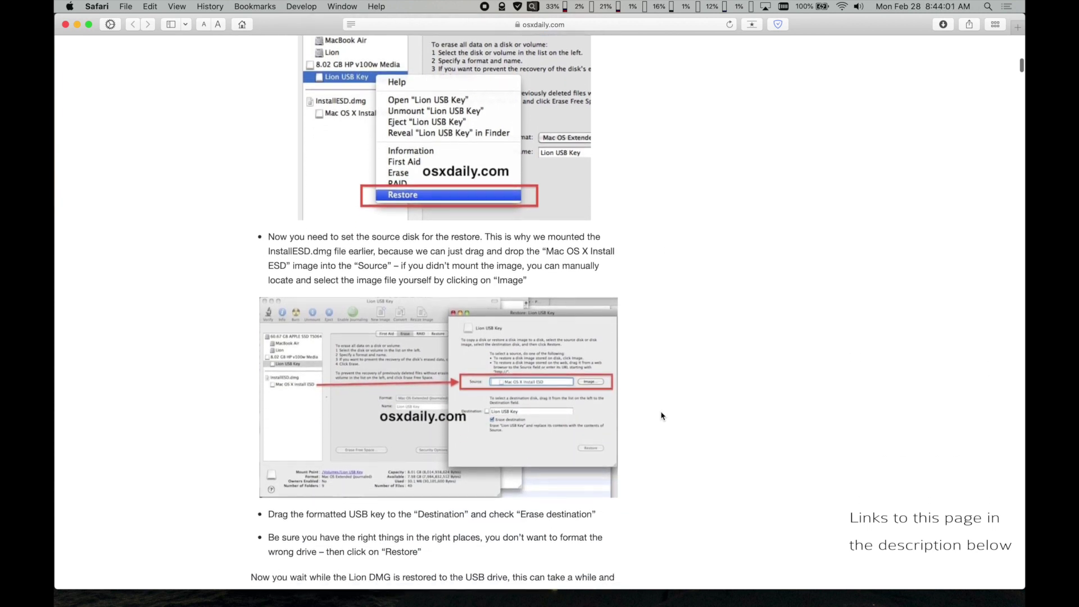
{"action": "scroll", "coordinate": [662, 416], "scroll_direction": "down", "scroll_amount": 4}
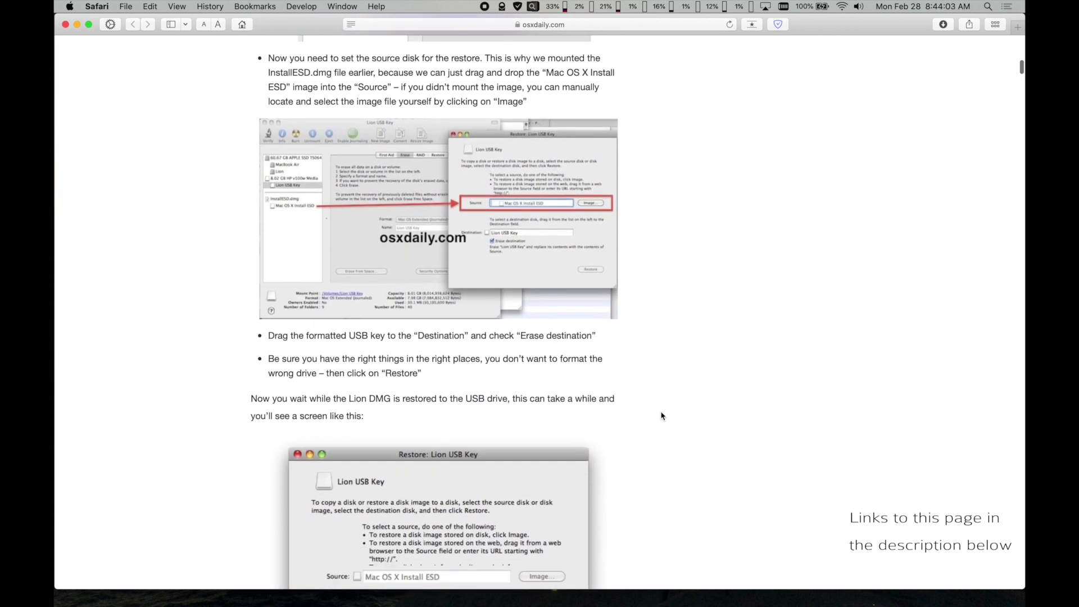
{"action": "scroll", "coordinate": [661, 416], "scroll_direction": "down", "scroll_amount": 6}
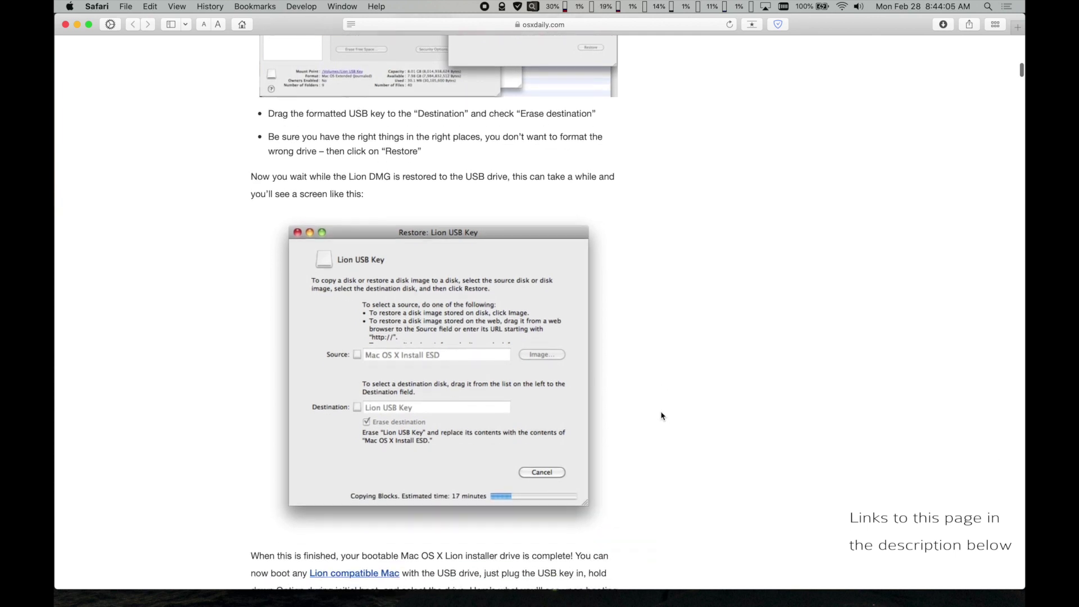
{"action": "scroll", "coordinate": [661, 416], "scroll_direction": "down", "scroll_amount": 8}
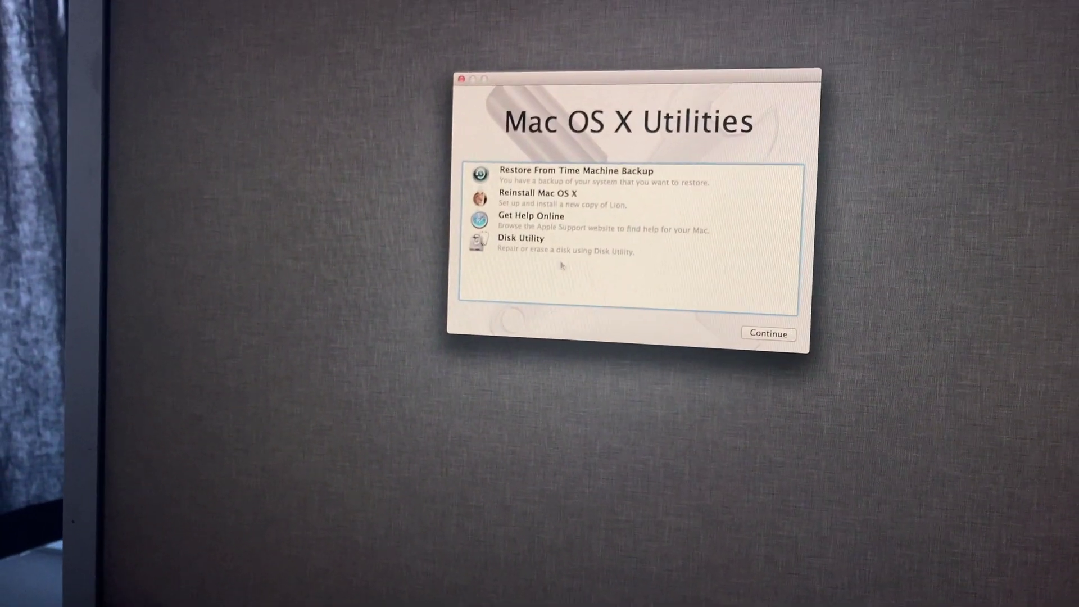
Select Reinstall Mac OS X in Mac OS X Utilities and continue to launch the Lion installer.
{"action": "left_click", "coordinate": [449, 259]}
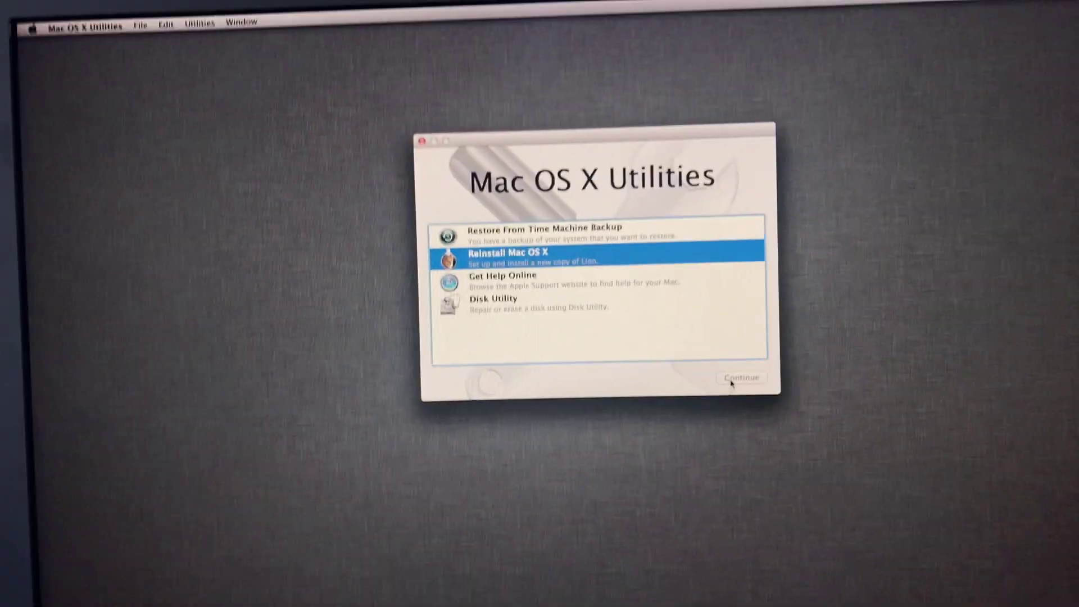
{"action": "left_click", "coordinate": [732, 383]}
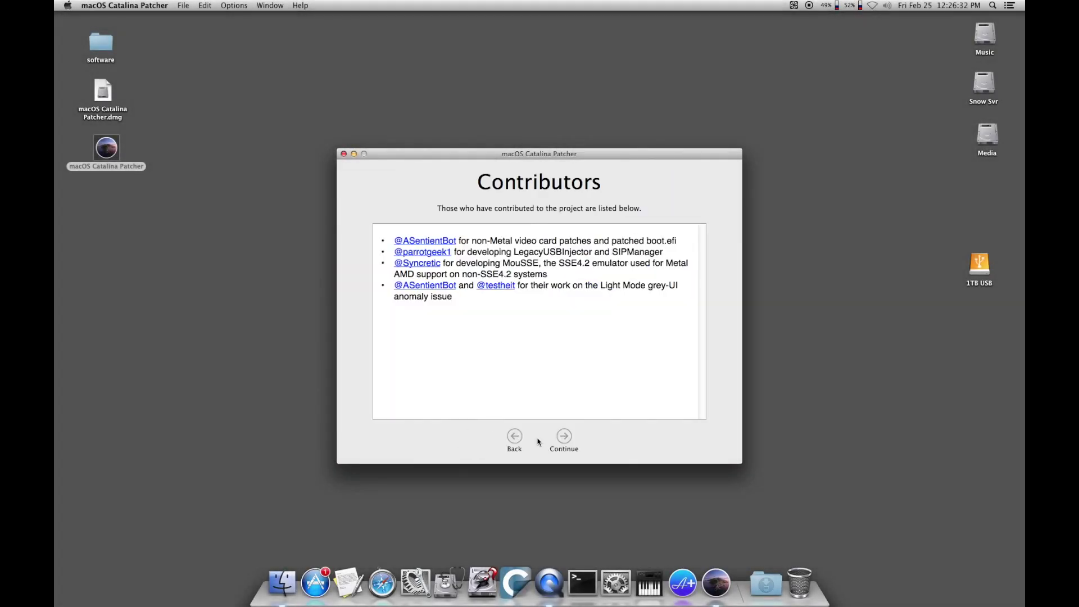
Load Install macOS Catalina from the Applications folder into macOS Catalina Patcher.
{"action": "left_click", "coordinate": [565, 438]}
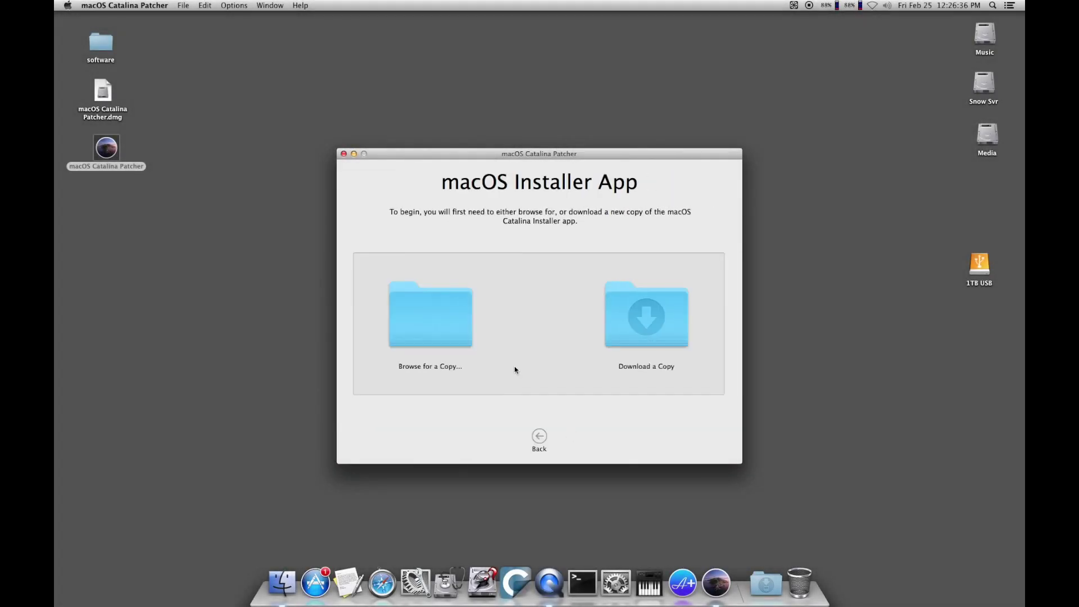
{"action": "left_click", "coordinate": [446, 320]}
{"action": "left_click", "coordinate": [436, 246]}
{"action": "scroll", "coordinate": [531, 307], "scroll_direction": "down", "scroll_amount": 3}
{"action": "scroll", "coordinate": [531, 309], "scroll_direction": "down", "scroll_amount": 5}
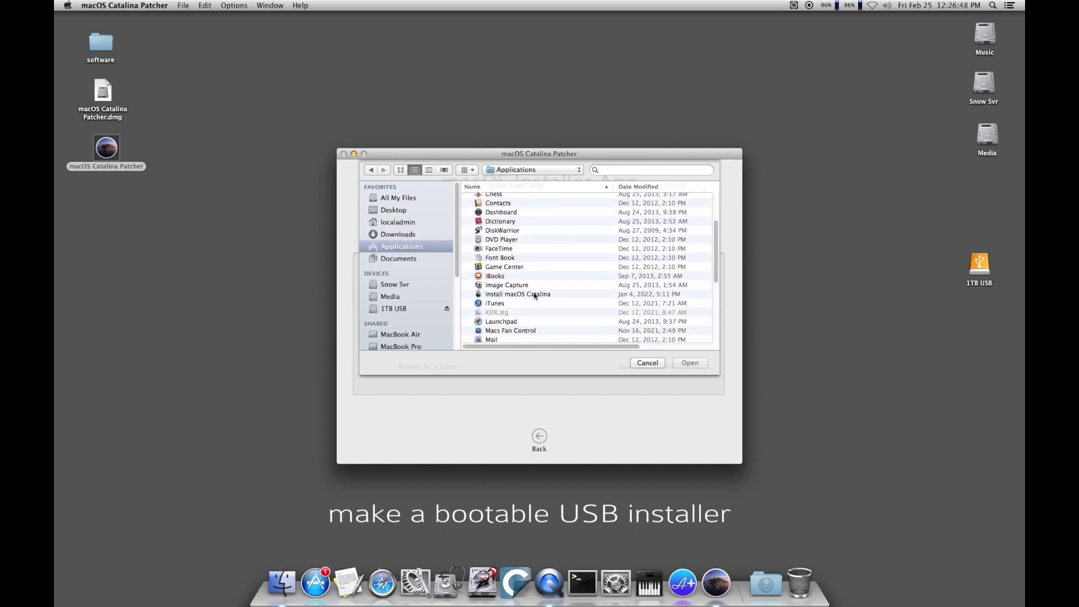
{"action": "left_click", "coordinate": [535, 294]}
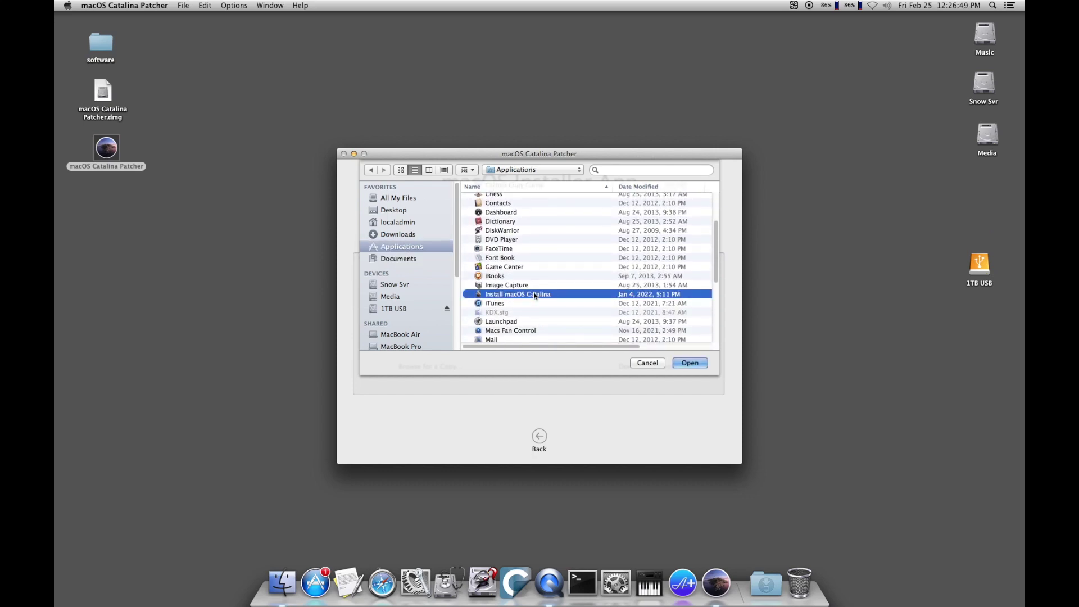
{"action": "left_click", "coordinate": [691, 363]}
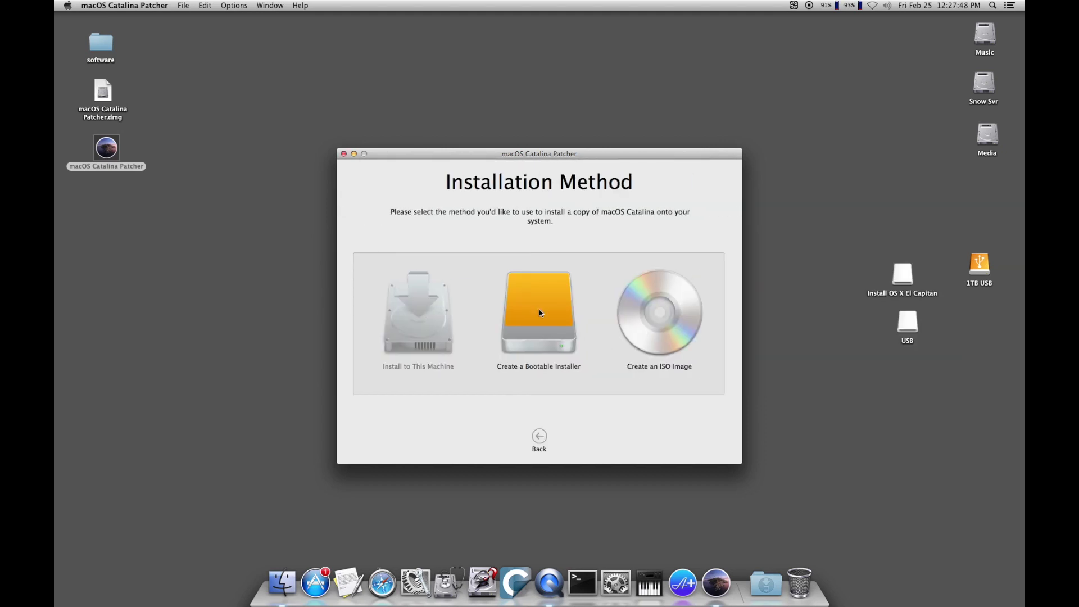
Create a bootable installer on the USB volume, confirming the disk erase.
{"action": "left_click", "coordinate": [539, 309]}
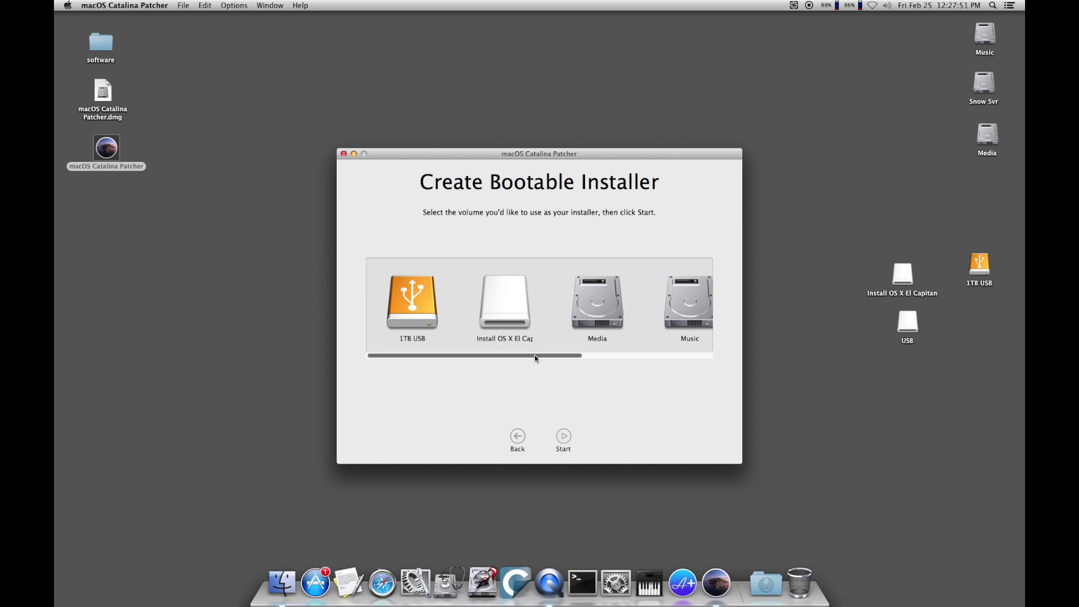
{"action": "left_click_drag", "start_coordinate": [535, 355], "coordinate": [675, 358]}
{"action": "left_click", "coordinate": [671, 292]}
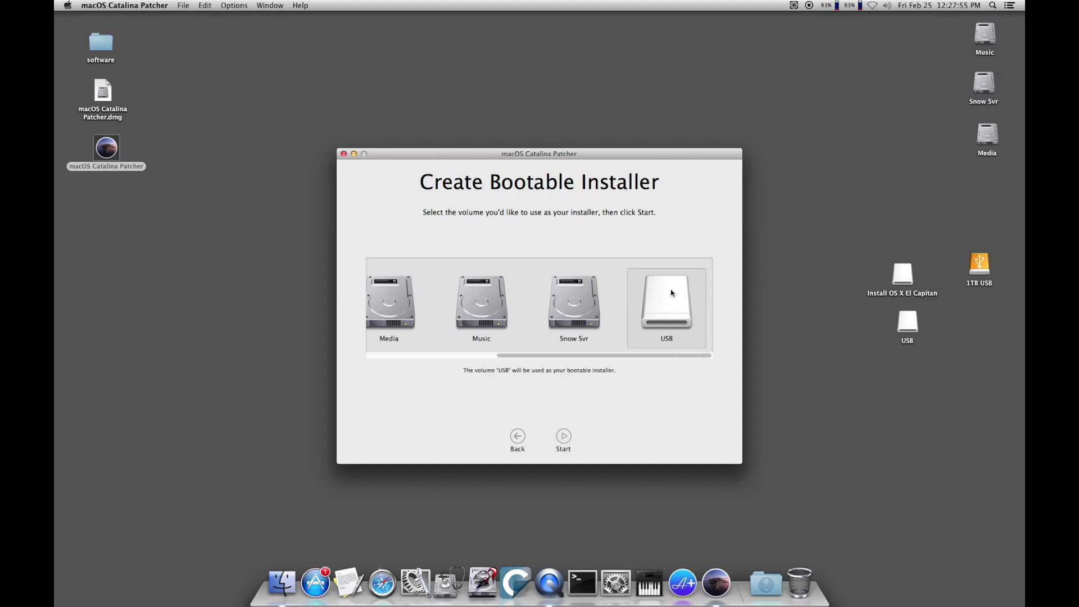
{"action": "left_click", "coordinate": [569, 440]}
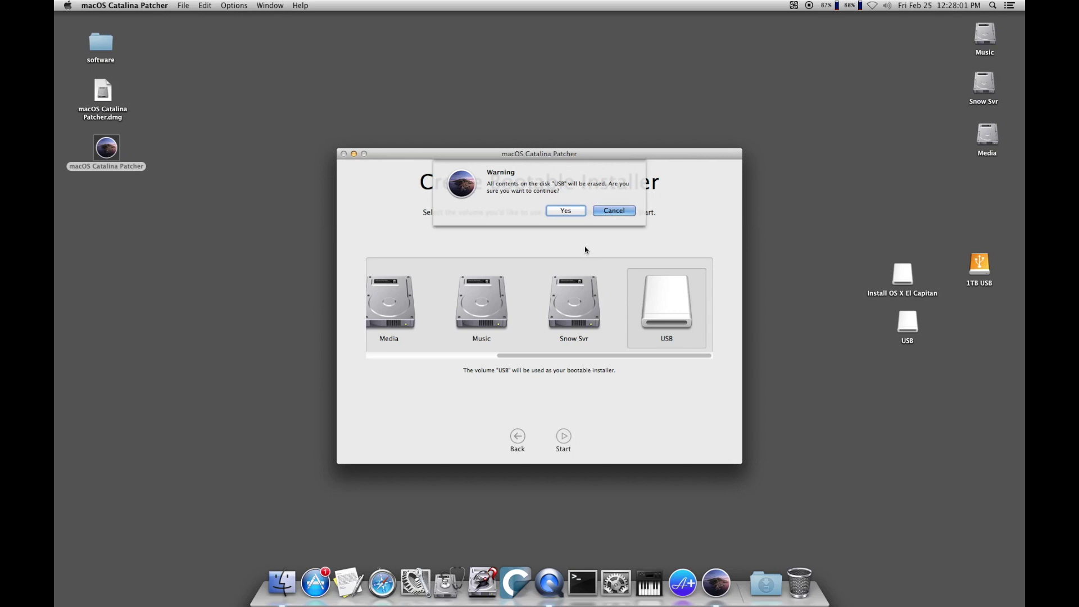
{"action": "left_click", "coordinate": [566, 211]}
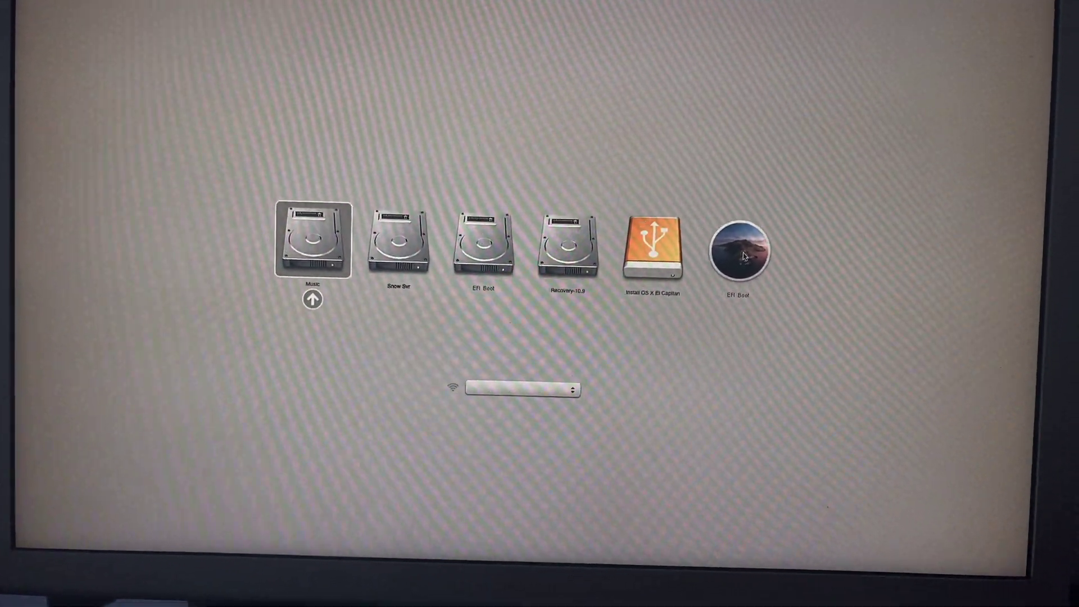
Boot the Mac from EFI Boot and choose Reinstall macOS in macOS Utilities.
{"action": "left_click", "coordinate": [741, 264]}
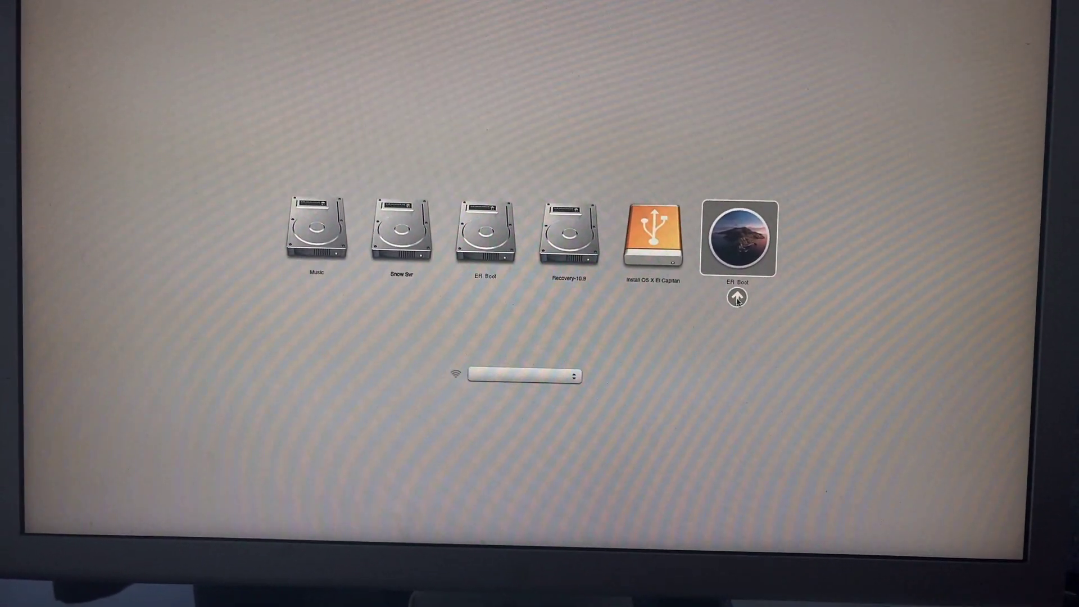
{"action": "left_click", "coordinate": [734, 296]}
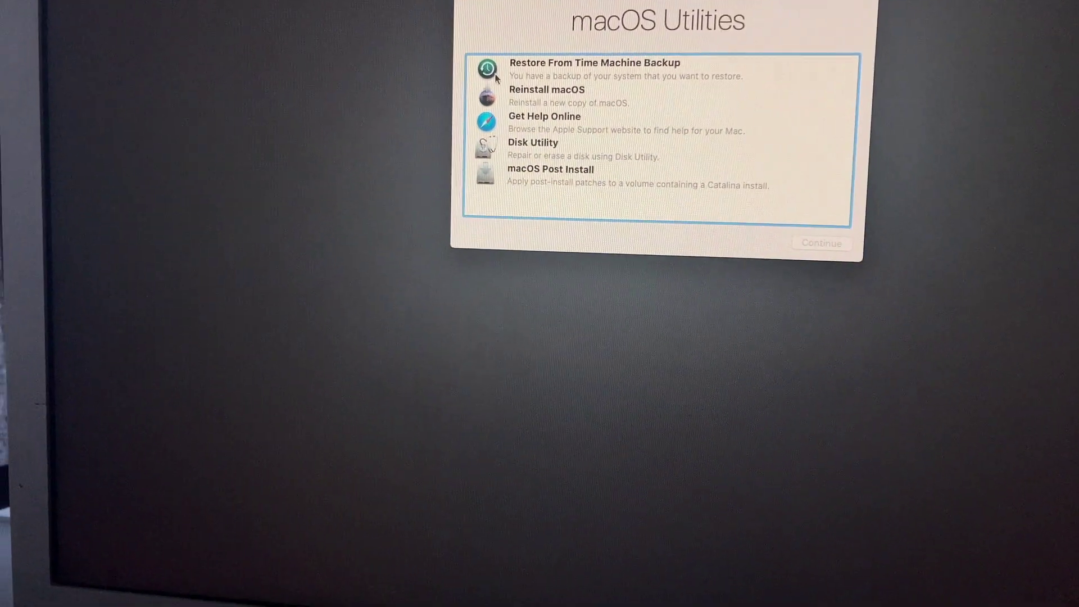
{"action": "left_click", "coordinate": [521, 90]}
{"action": "left_click", "coordinate": [785, 237]}
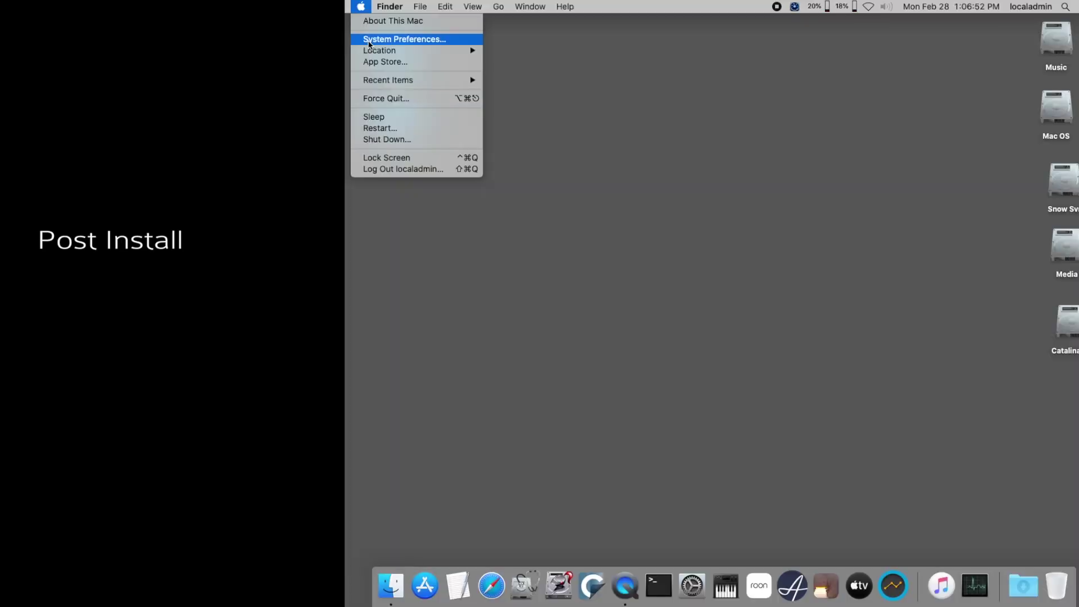
Make Mac OS the startup volume in System Preferences' APFS Boot Selector pane.
{"action": "left_click", "coordinate": [369, 40]}
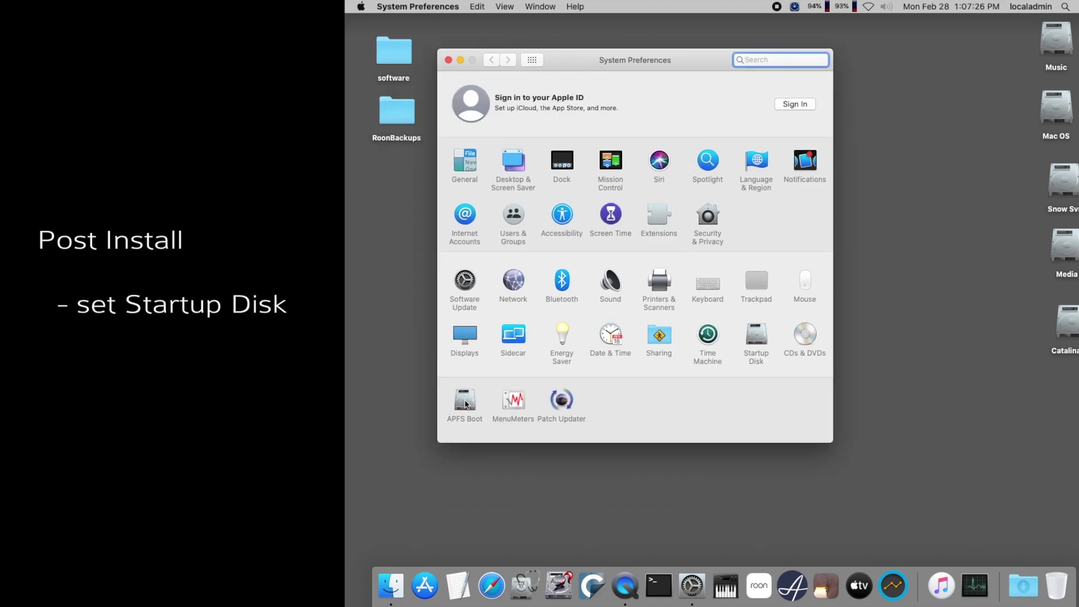
{"action": "left_click", "coordinate": [465, 400]}
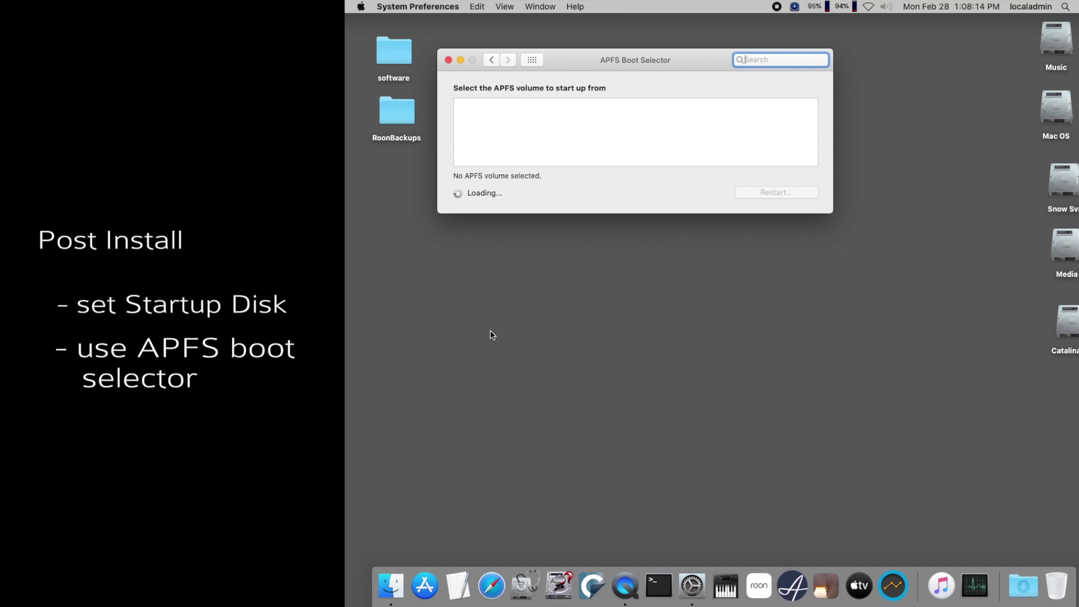
{"action": "left_click", "coordinate": [540, 125]}
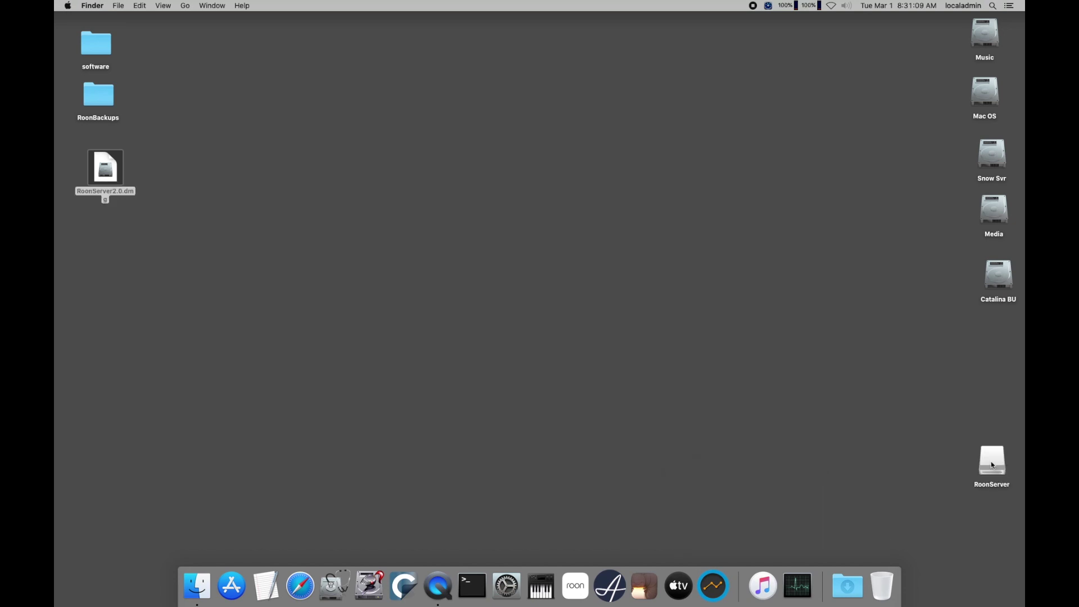
Copy RoonServer from the RoonServer2.0 disk image into Applications and close the image window.
{"action": "left_click_drag", "start_coordinate": [275, 256], "coordinate": [277, 370]}
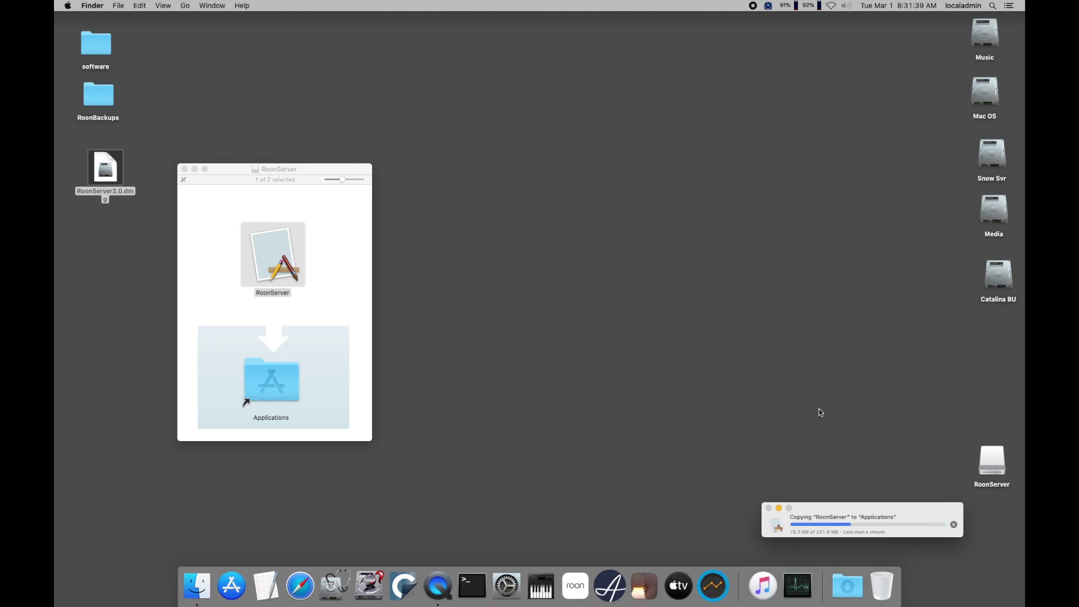
{"action": "key", "text": "super+w"}
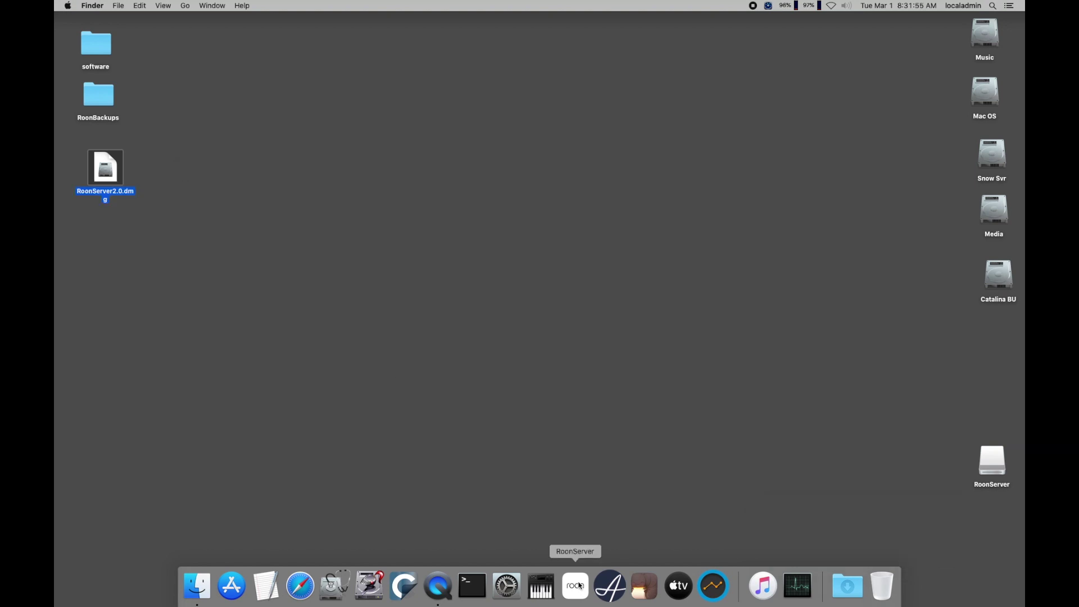
{"action": "left_click_drag", "start_coordinate": [854, 37], "coordinate": [793, 59]}
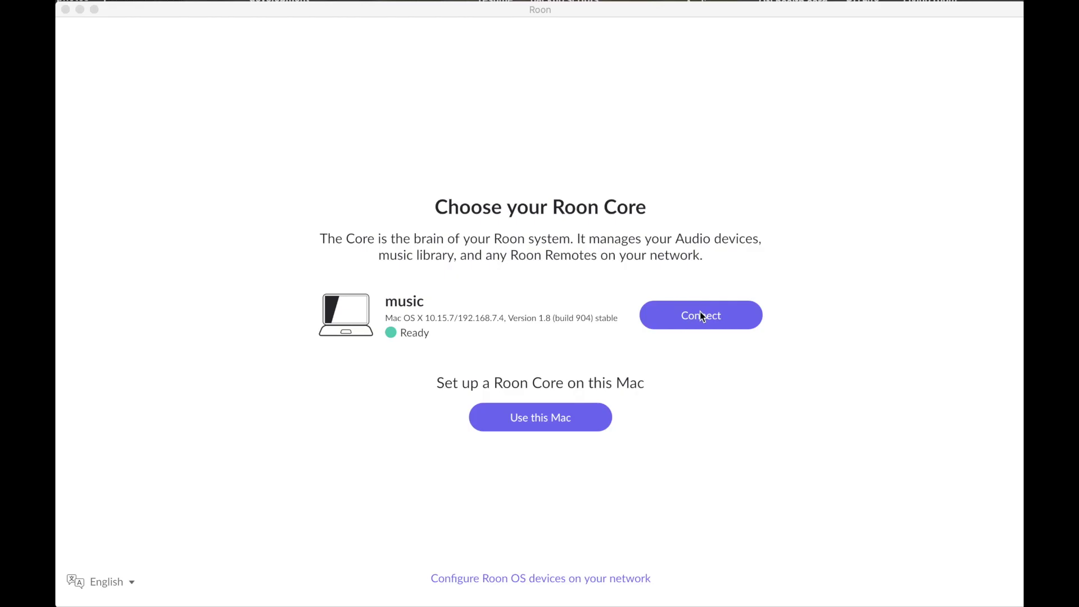
Connect to the Roon core named music and edit the 1TB USB storage folder in Settings.
{"action": "left_click", "coordinate": [699, 315]}
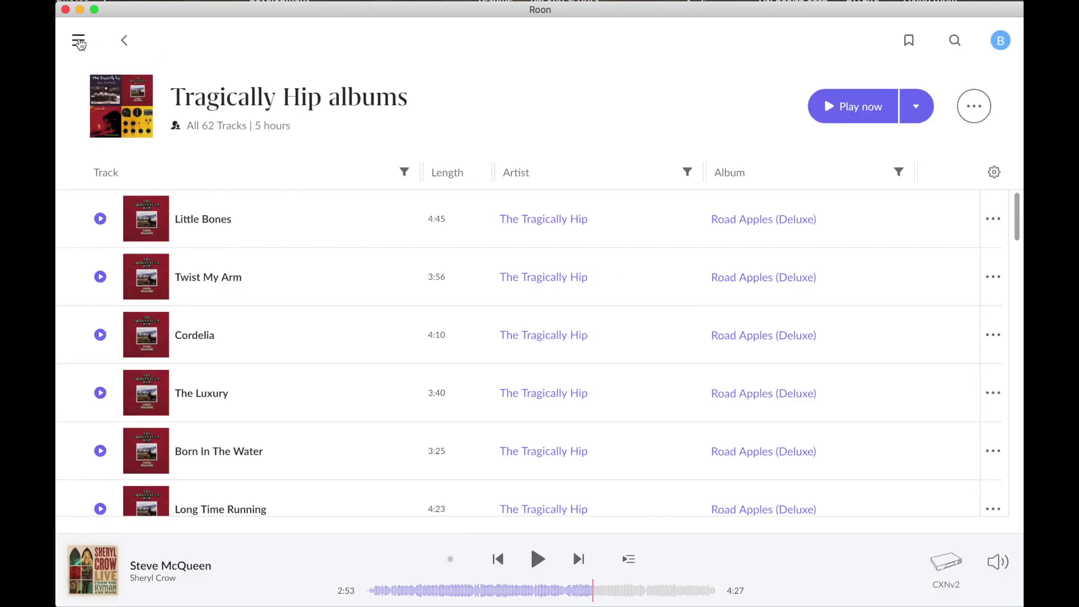
{"action": "left_click", "coordinate": [78, 40]}
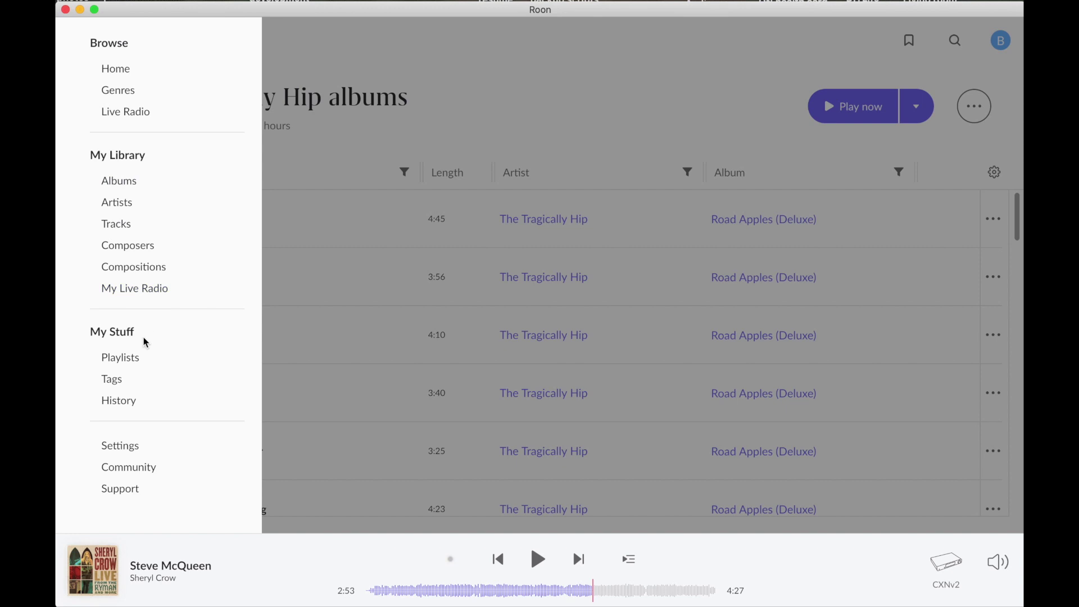
{"action": "left_click", "coordinate": [131, 447]}
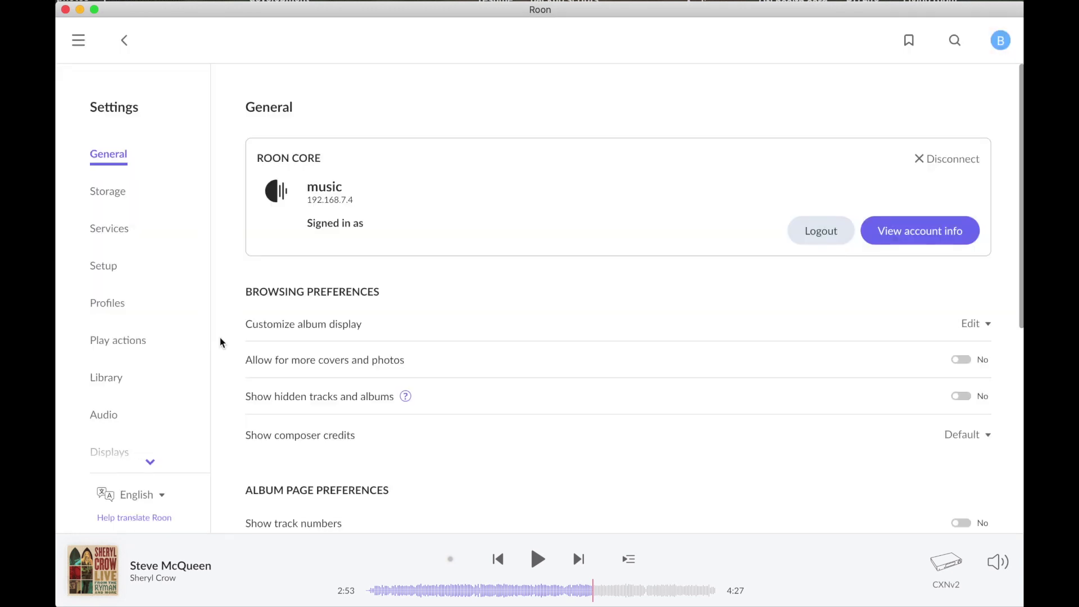
{"action": "scroll", "coordinate": [264, 353], "scroll_direction": "down", "scroll_amount": 6}
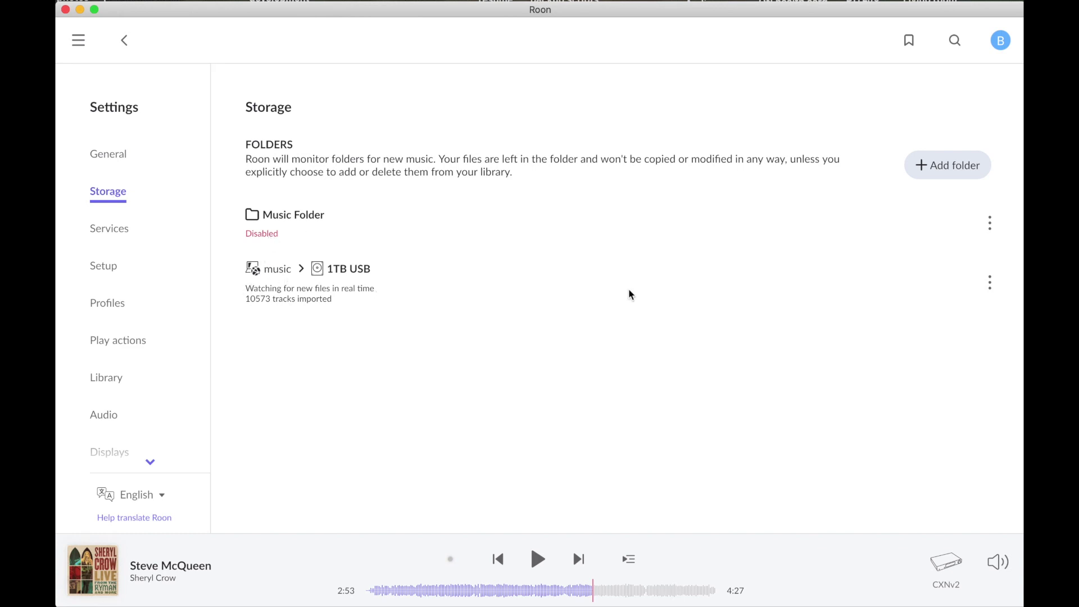
{"action": "left_click", "coordinate": [990, 286]}
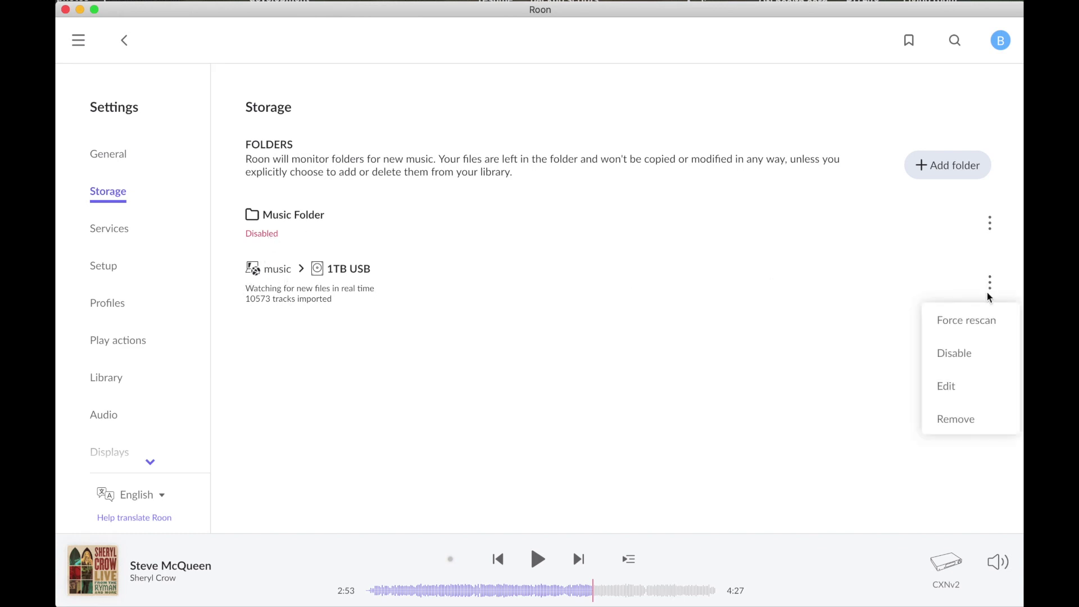
{"action": "left_click", "coordinate": [966, 387]}
{"action": "left_click", "coordinate": [614, 196]}
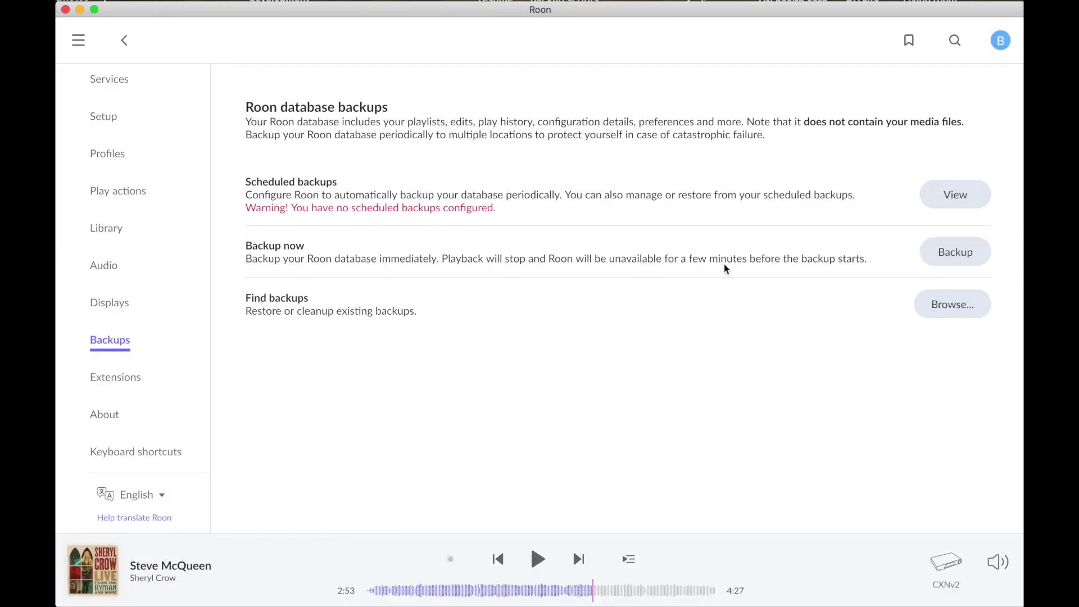
Back up the Roon database to Music > Users > localadmin > Desktop.
{"action": "left_click", "coordinate": [939, 260]}
{"action": "left_click", "coordinate": [441, 321]}
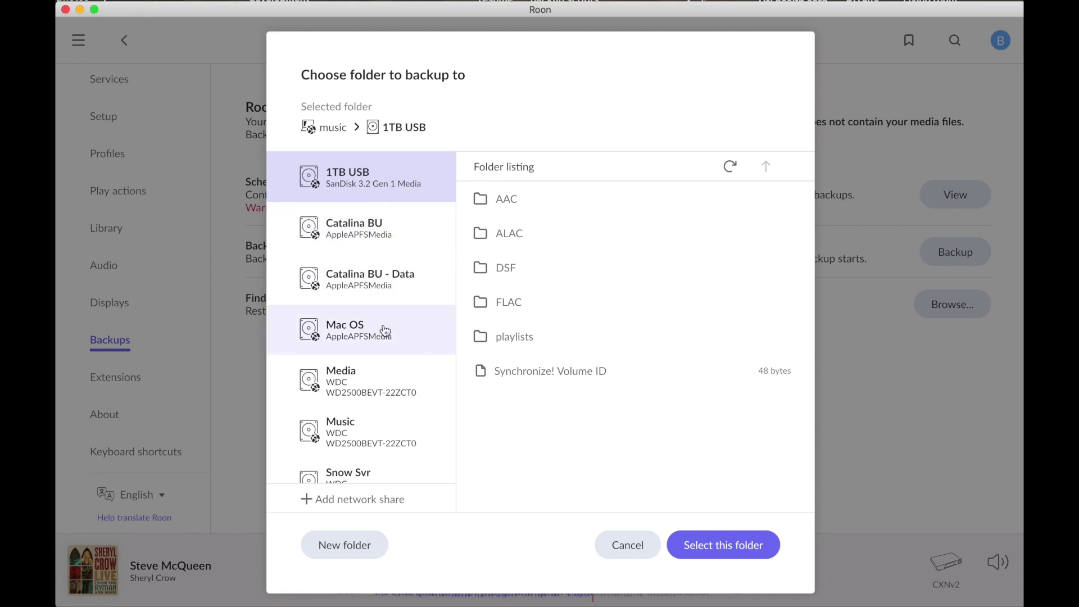
{"action": "left_click", "coordinate": [379, 430]}
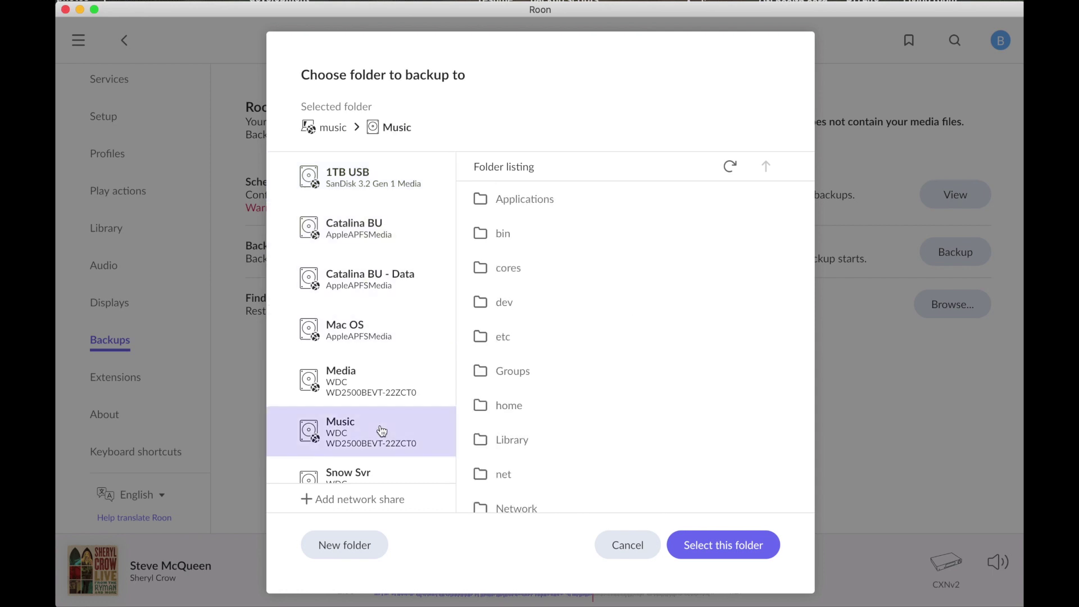
{"action": "scroll", "coordinate": [516, 402], "scroll_direction": "down", "scroll_amount": 7}
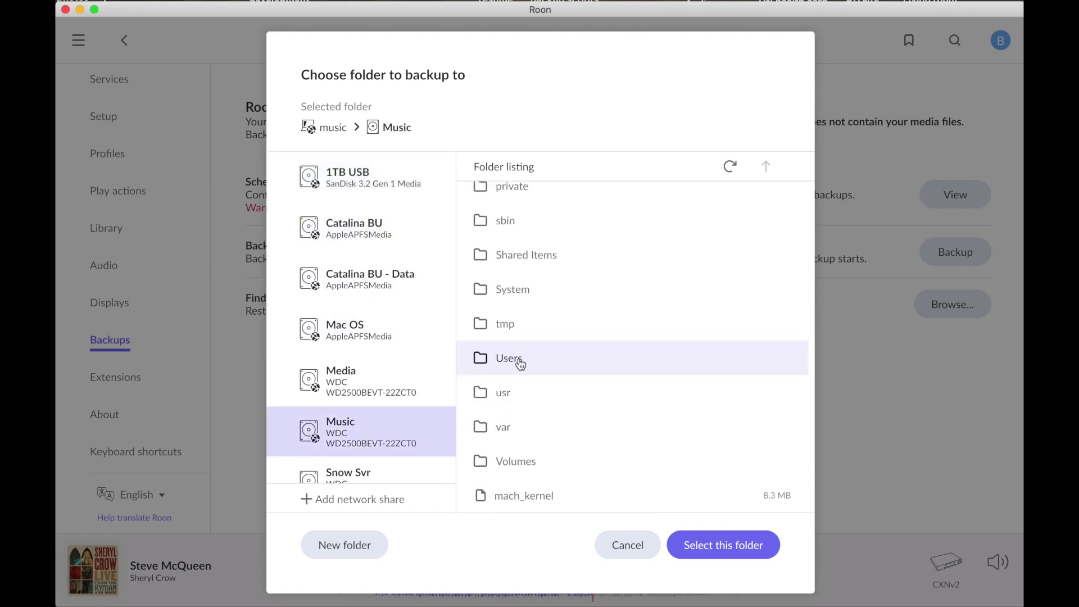
{"action": "left_click", "coordinate": [518, 354]}
{"action": "left_click", "coordinate": [526, 199]}
{"action": "left_click", "coordinate": [527, 201]}
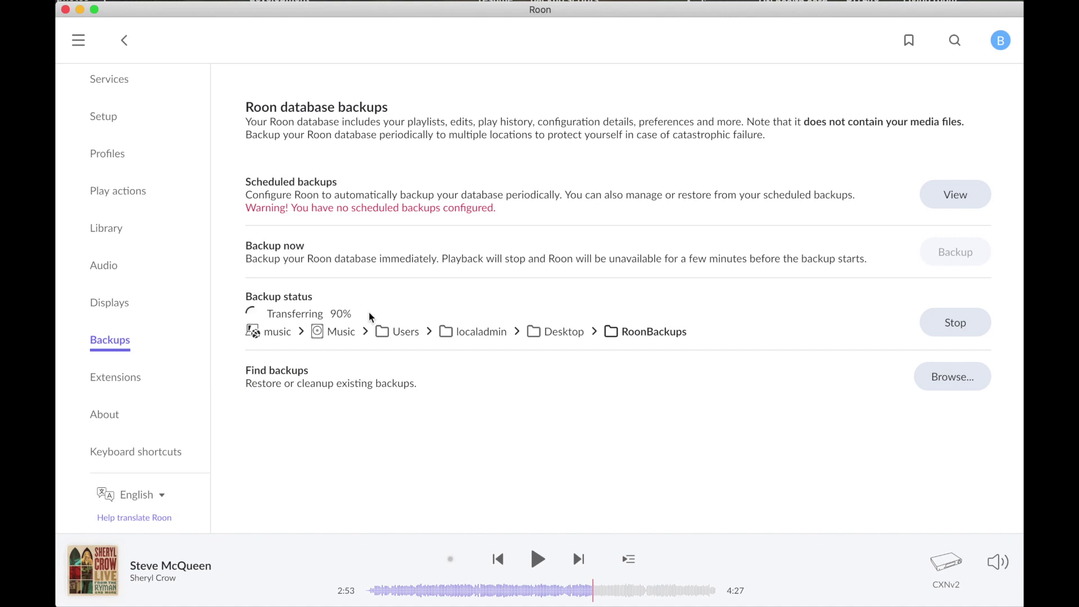
Play the whole audition playlist and show the full now-playing view.
{"action": "left_click", "coordinate": [78, 40]}
{"action": "left_click", "coordinate": [110, 356]}
{"action": "left_click", "coordinate": [140, 141]}
{"action": "left_click", "coordinate": [99, 219]}
{"action": "left_click", "coordinate": [105, 568]}
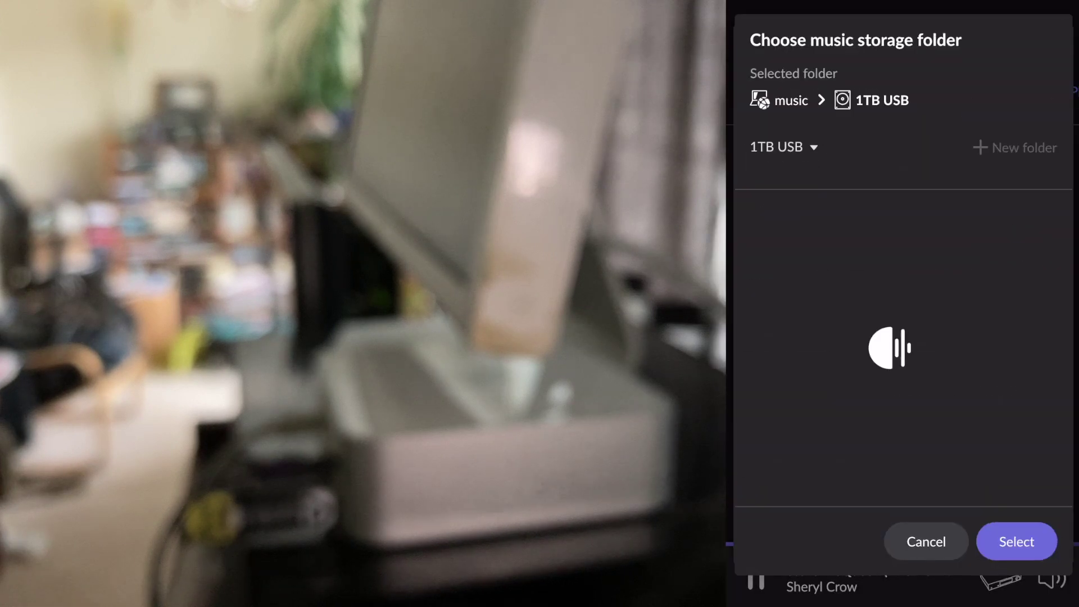
Keep 1TB USB as the music storage folder and force a rescan of it.
{"action": "left_click", "coordinate": [785, 147]}
{"action": "left_click", "coordinate": [791, 195]}
{"action": "left_click", "coordinate": [1017, 542]}
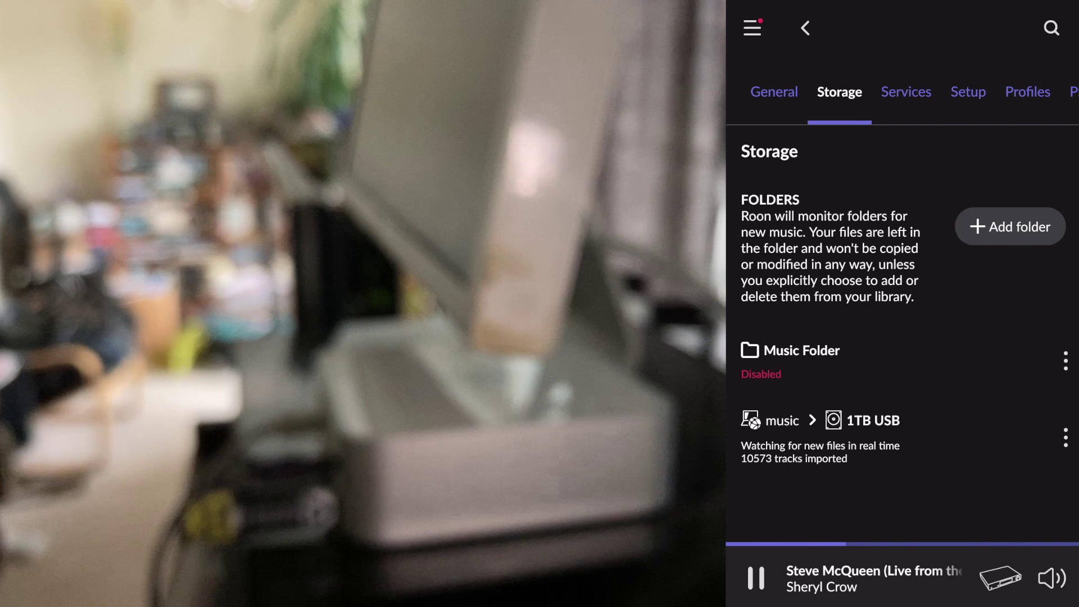
{"action": "left_click", "coordinate": [1066, 438]}
{"action": "left_click", "coordinate": [1021, 260]}
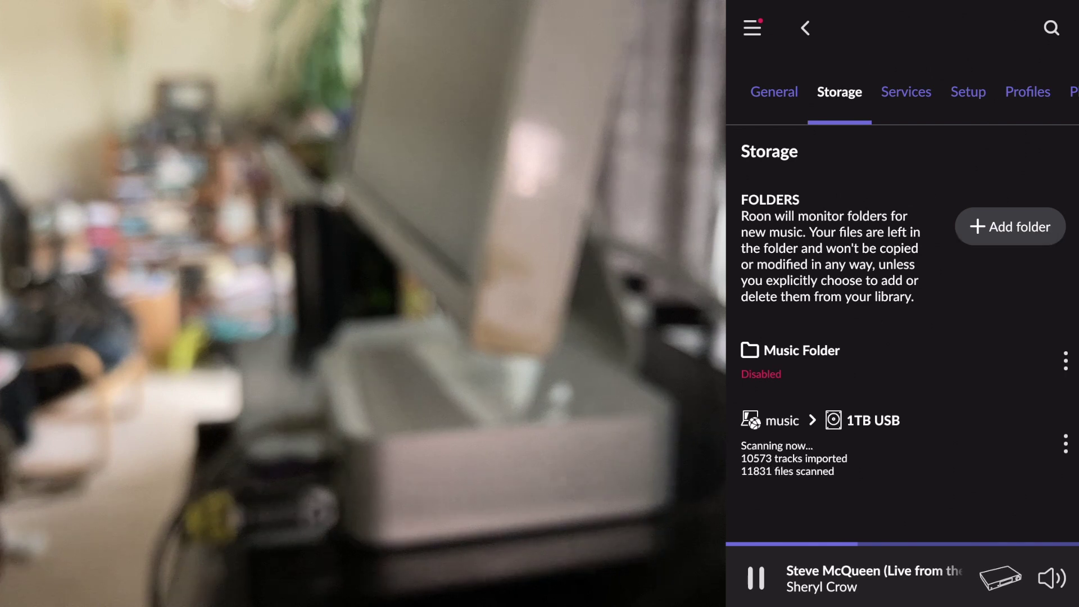
Look through the Services, Setup, Library and Audio settings, ending on the Backup page.
{"action": "left_click", "coordinate": [907, 92]}
{"action": "left_click", "coordinate": [969, 91]}
{"action": "left_click", "coordinate": [906, 92]}
{"action": "left_click", "coordinate": [968, 91]}
{"action": "left_click", "coordinate": [1042, 92]}
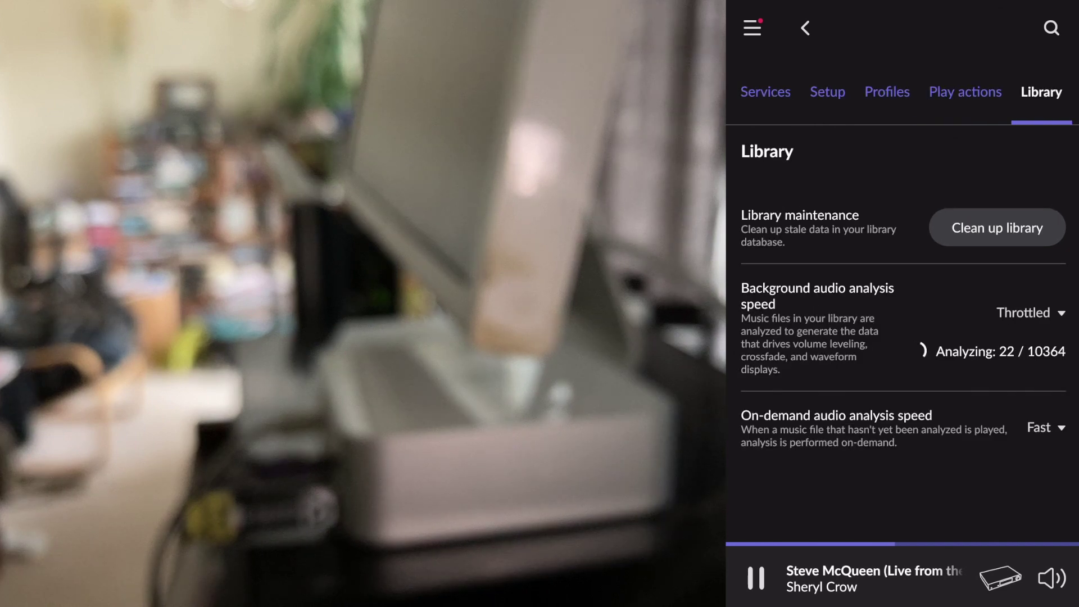
{"action": "scroll", "coordinate": [899, 91], "scroll_direction": "right", "scroll_amount": 3}
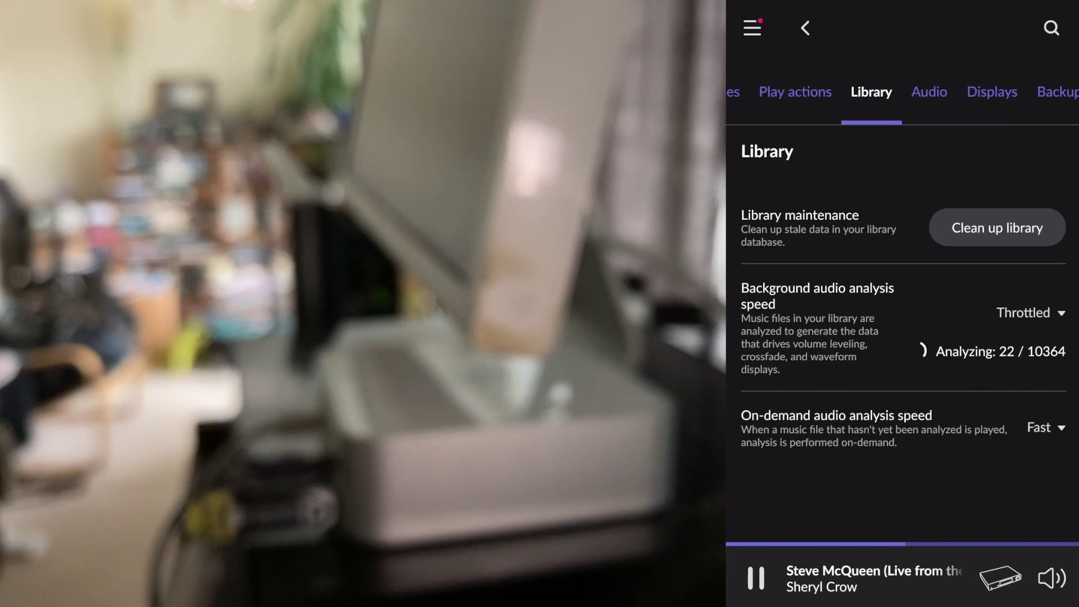
{"action": "left_click", "coordinate": [930, 91]}
{"action": "scroll", "coordinate": [903, 337], "scroll_direction": "down", "scroll_amount": 8}
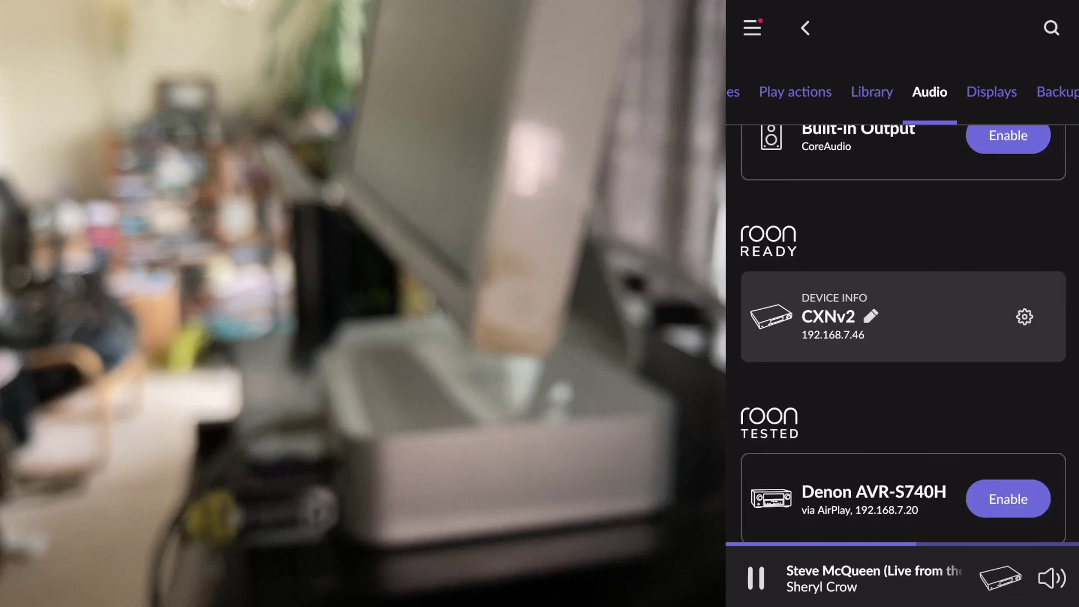
{"action": "scroll", "coordinate": [903, 338], "scroll_direction": "down", "scroll_amount": 7}
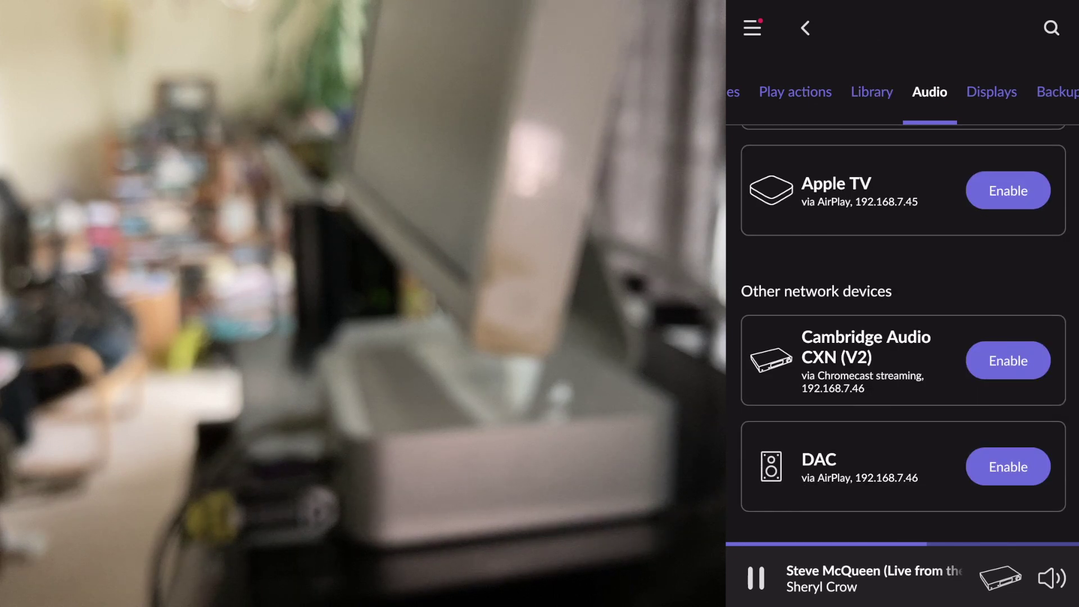
{"action": "left_click", "coordinate": [1056, 92]}
{"action": "scroll", "coordinate": [903, 337], "scroll_direction": "down", "scroll_amount": 2}
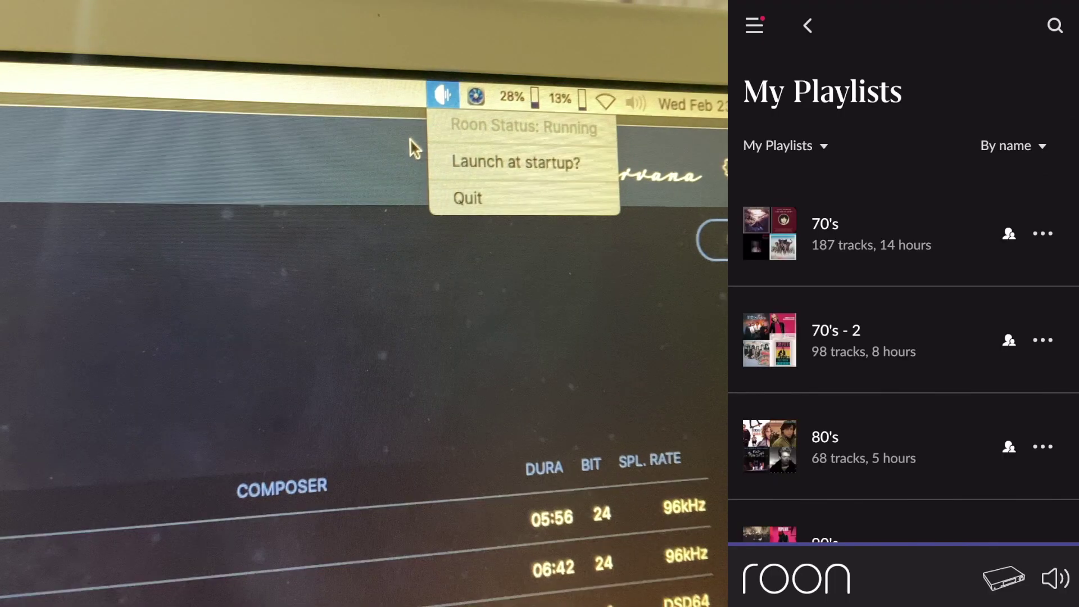
Start the 114-track audition playlist from the Daddy Long Legs track's play options.
{"action": "scroll", "coordinate": [904, 337], "scroll_direction": "down", "scroll_amount": 4}
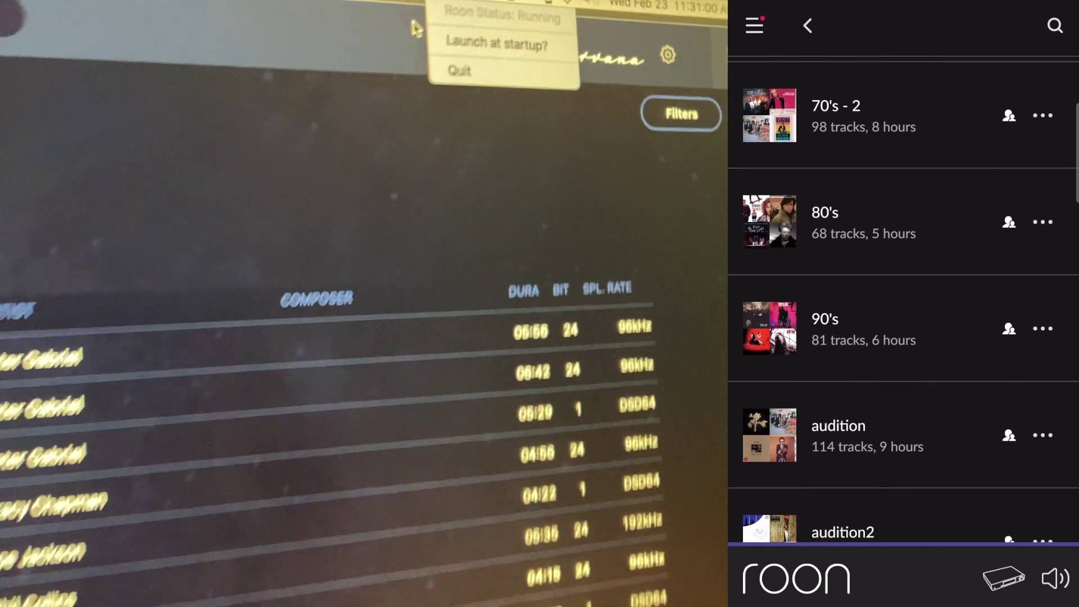
{"action": "left_click", "coordinate": [871, 437]}
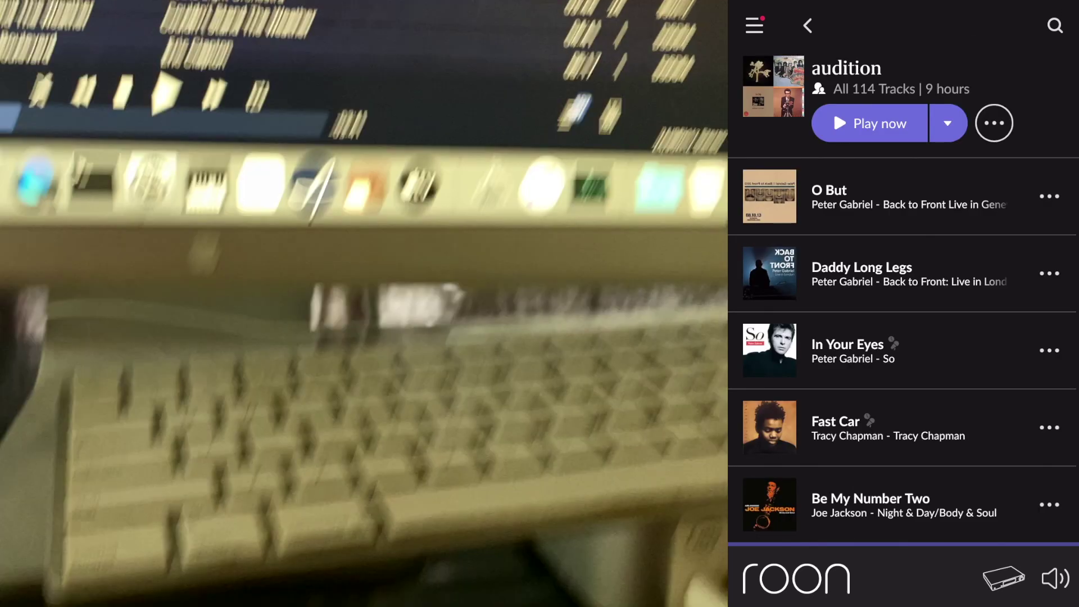
{"action": "right_click", "coordinate": [756, 302]}
{"action": "left_click", "coordinate": [832, 110]}
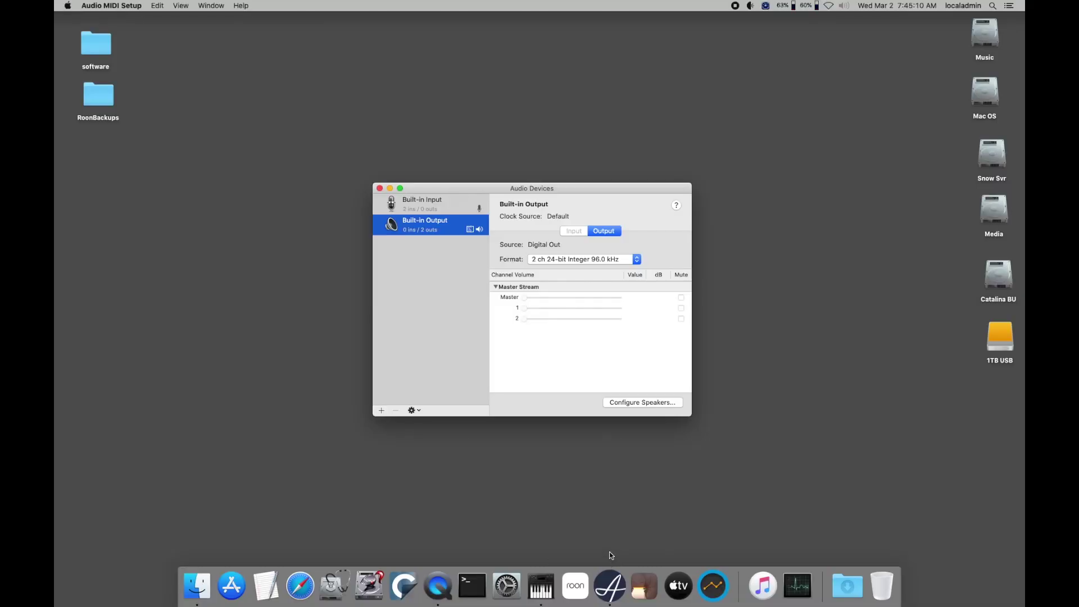
Set Built-in Output to 24-bit Integer at 96.0 kHz, then quit Audio MIDI Setup.
{"action": "left_click", "coordinate": [562, 261]}
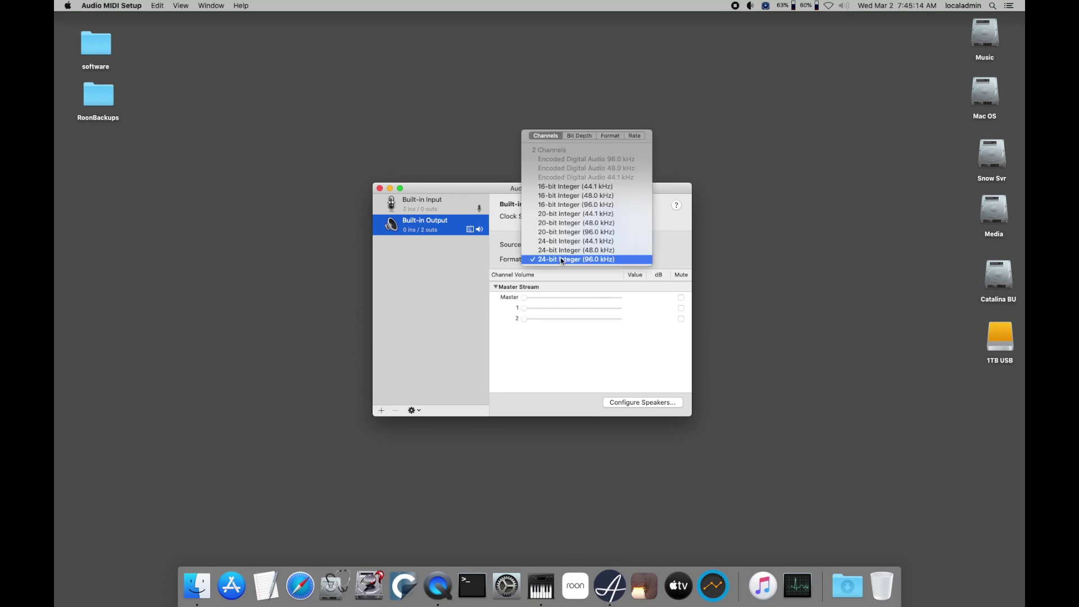
{"action": "left_click", "coordinate": [623, 258]}
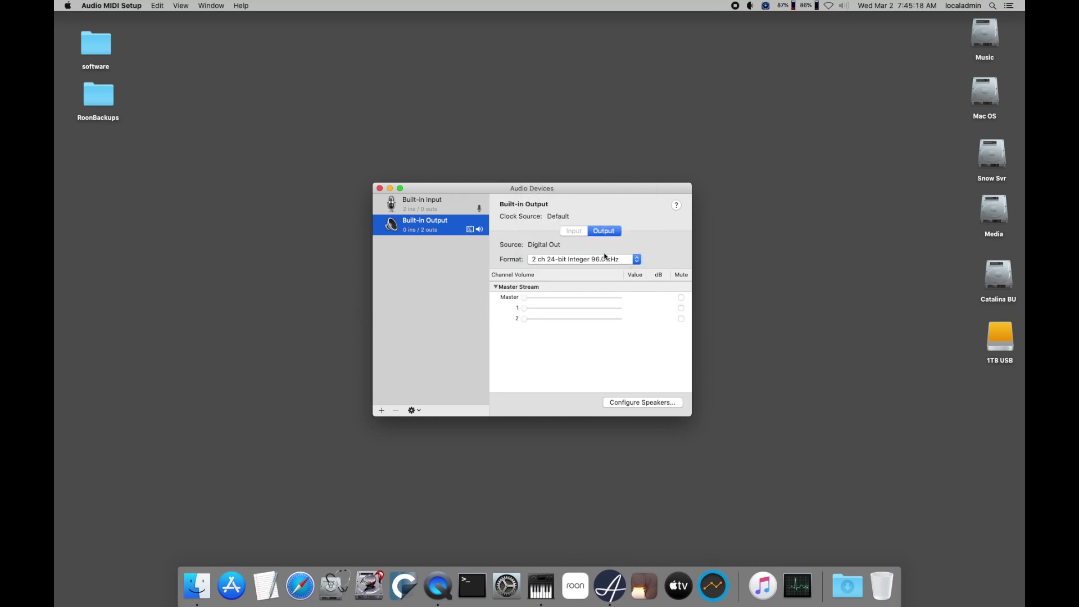
{"action": "key", "text": "super+q"}
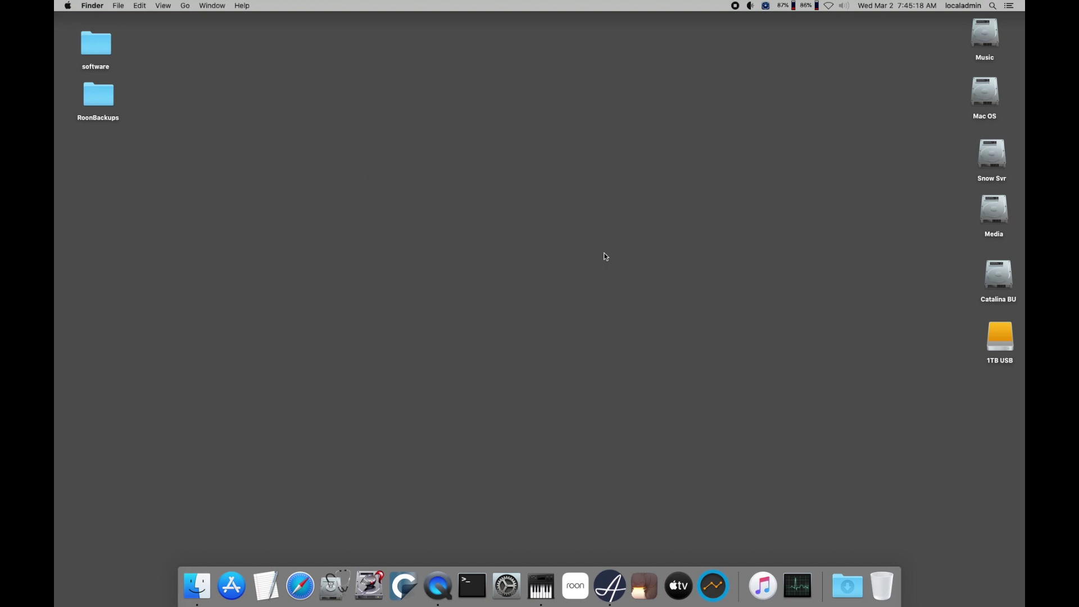
Add the 1TB USB drive as an Audirvana monitored folder so its 611 albums sync.
{"action": "left_click", "coordinate": [611, 585]}
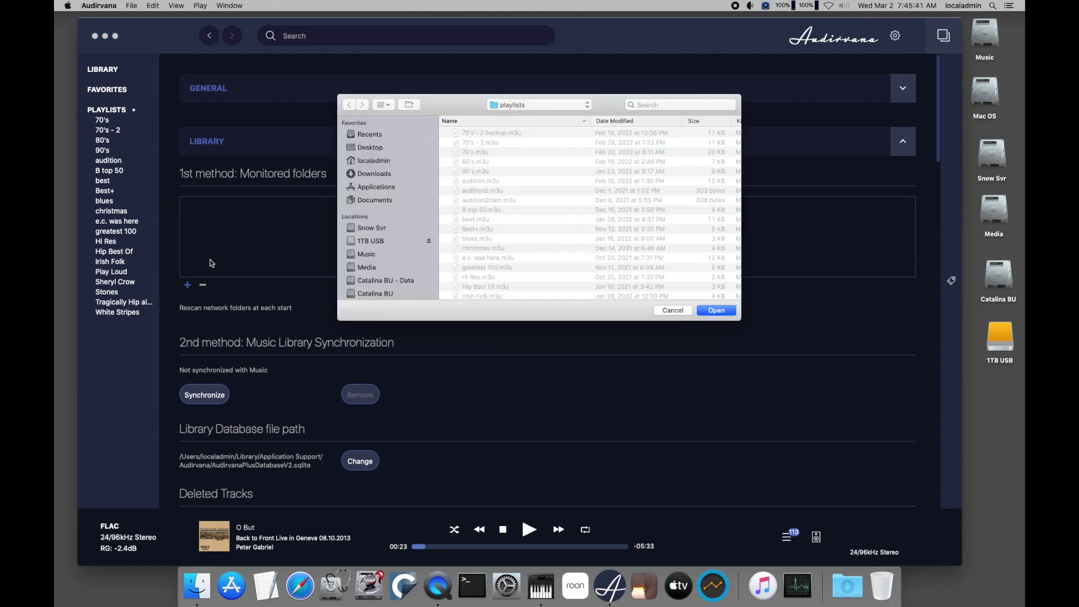
{"action": "left_click", "coordinate": [508, 109]}
{"action": "left_click", "coordinate": [508, 118]}
{"action": "left_click", "coordinate": [508, 107]}
{"action": "left_click", "coordinate": [509, 114]}
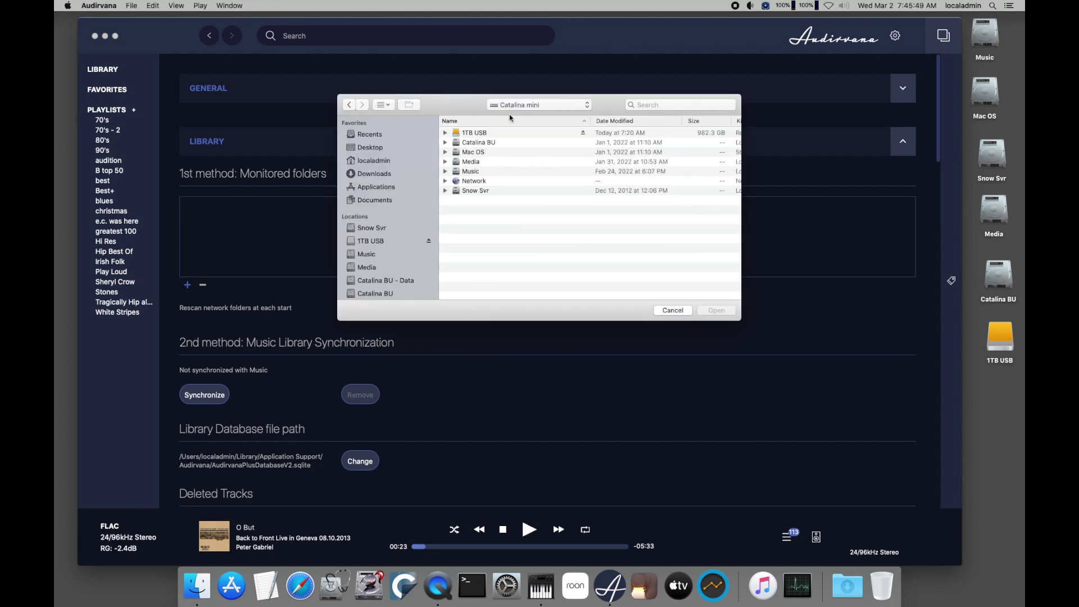
{"action": "left_click", "coordinate": [481, 133]}
{"action": "left_click", "coordinate": [451, 134]}
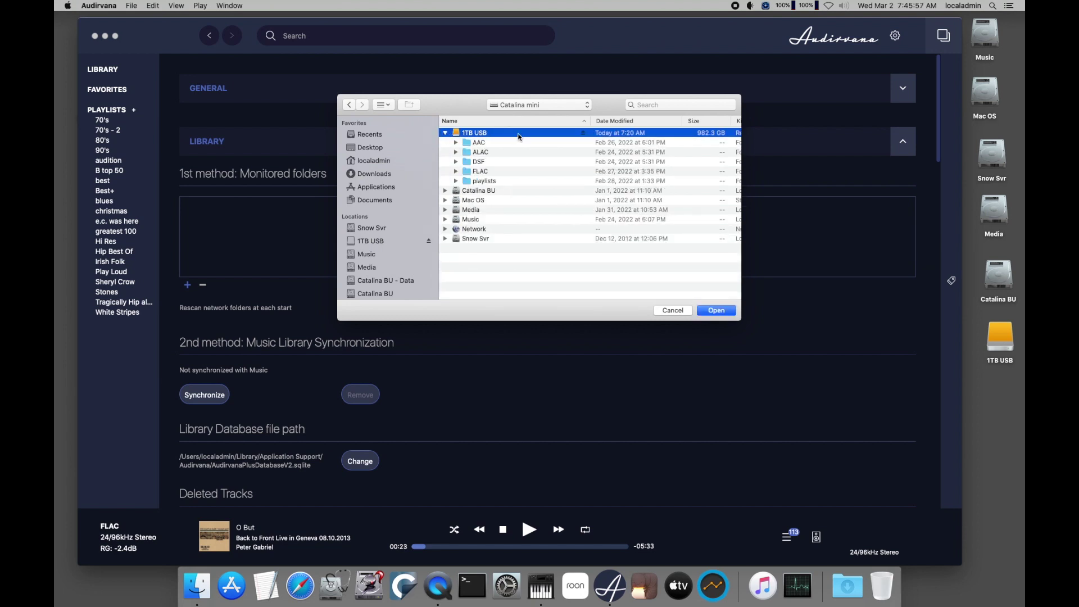
{"action": "left_click", "coordinate": [716, 310]}
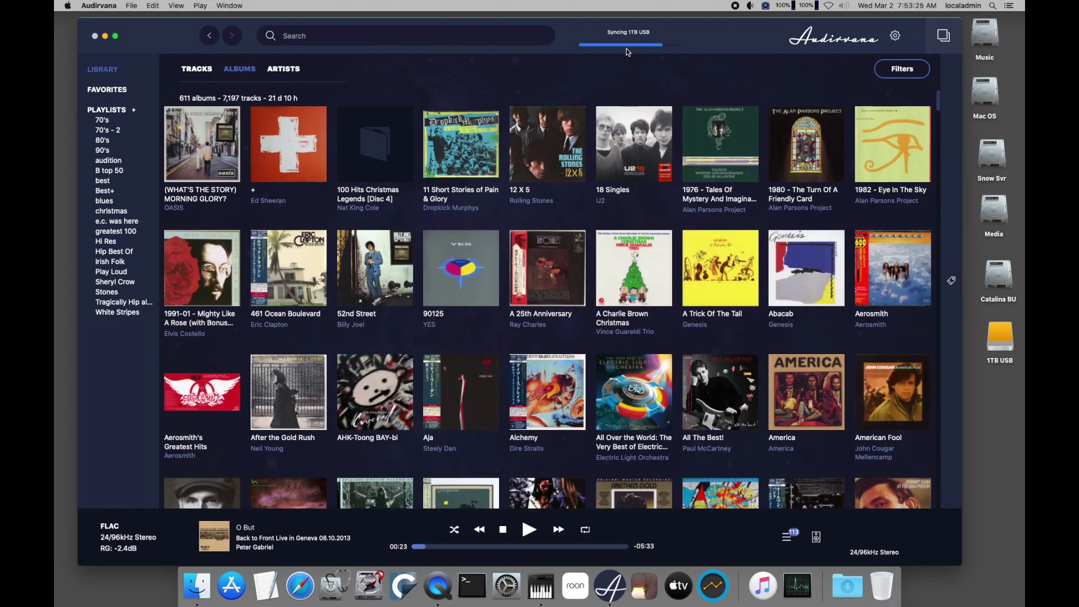
Scroll through the Albums grid while the 1TB USB covers finish loading.
{"action": "left_click_drag", "start_coordinate": [938, 100], "coordinate": [939, 461]}
{"action": "scroll", "coordinate": [939, 464], "scroll_direction": "down", "scroll_amount": 5}
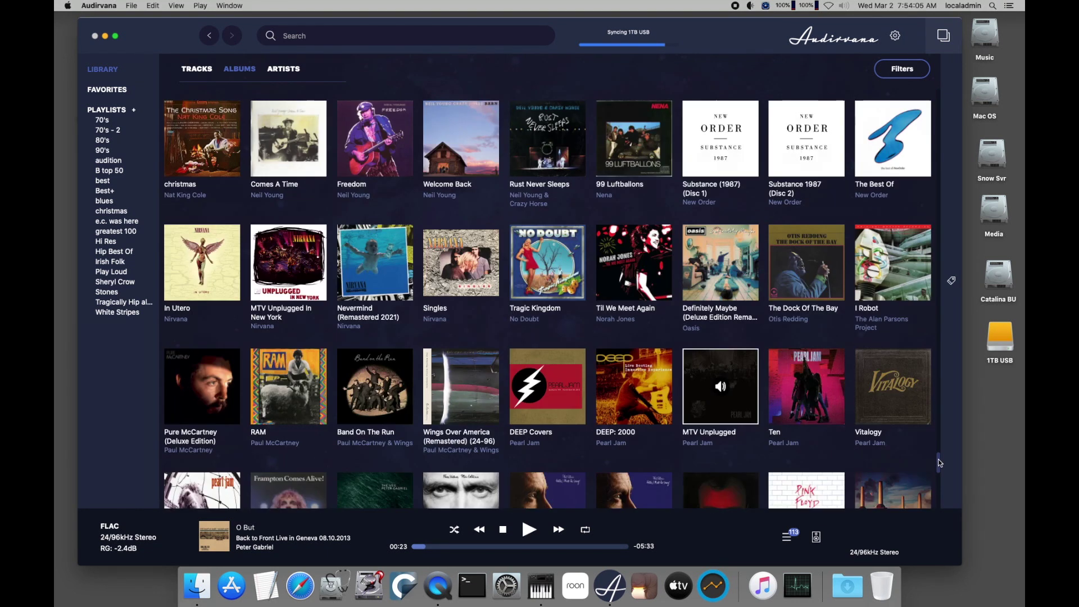
{"action": "scroll", "coordinate": [940, 494], "scroll_direction": "down", "scroll_amount": 10}
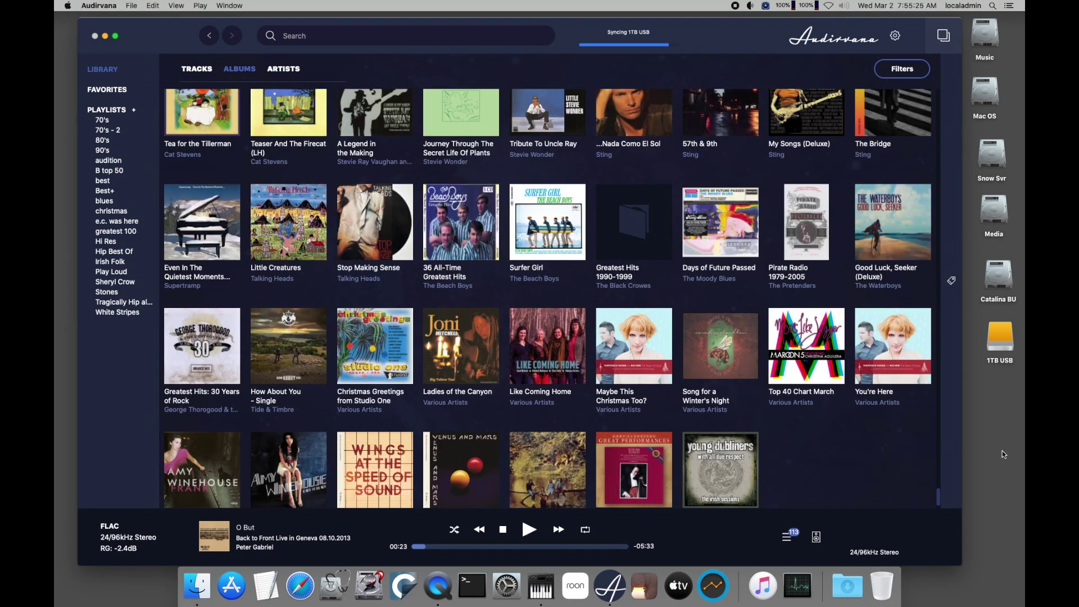
{"action": "scroll", "coordinate": [940, 495], "scroll_direction": "up", "scroll_amount": 10}
{"action": "scroll", "coordinate": [939, 491], "scroll_direction": "down", "scroll_amount": 8}
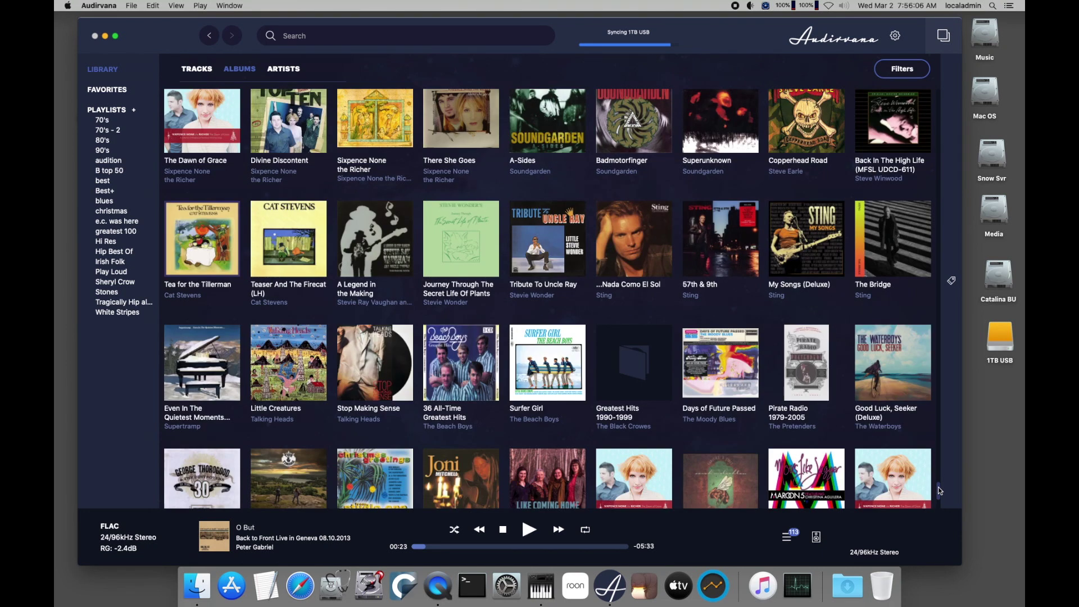
{"action": "left_click_drag", "start_coordinate": [939, 487], "coordinate": [939, 497]}
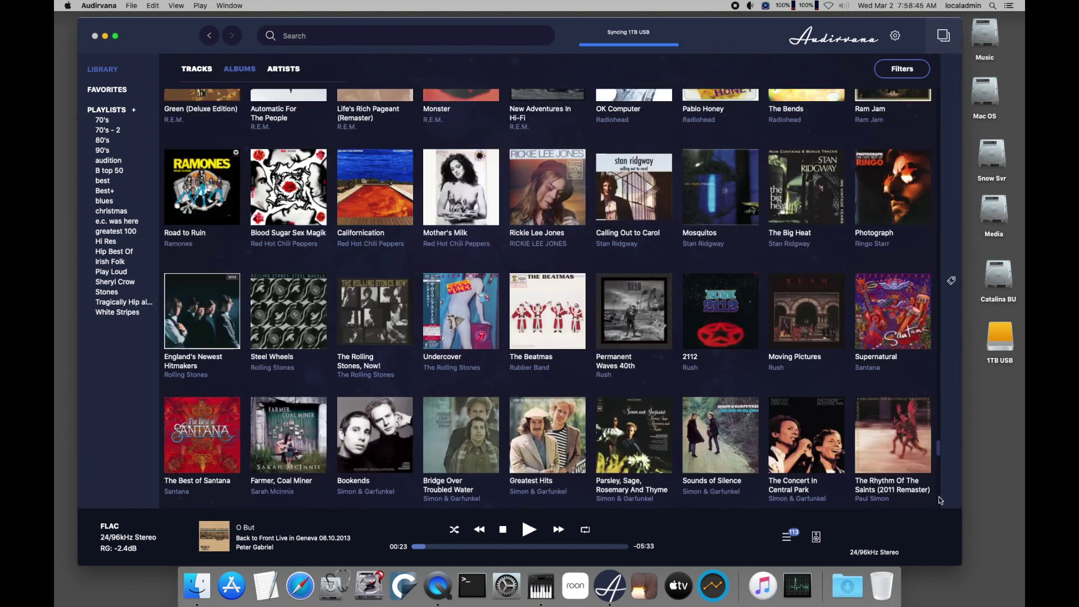
{"action": "scroll", "coordinate": [939, 475], "scroll_direction": "down", "scroll_amount": 1}
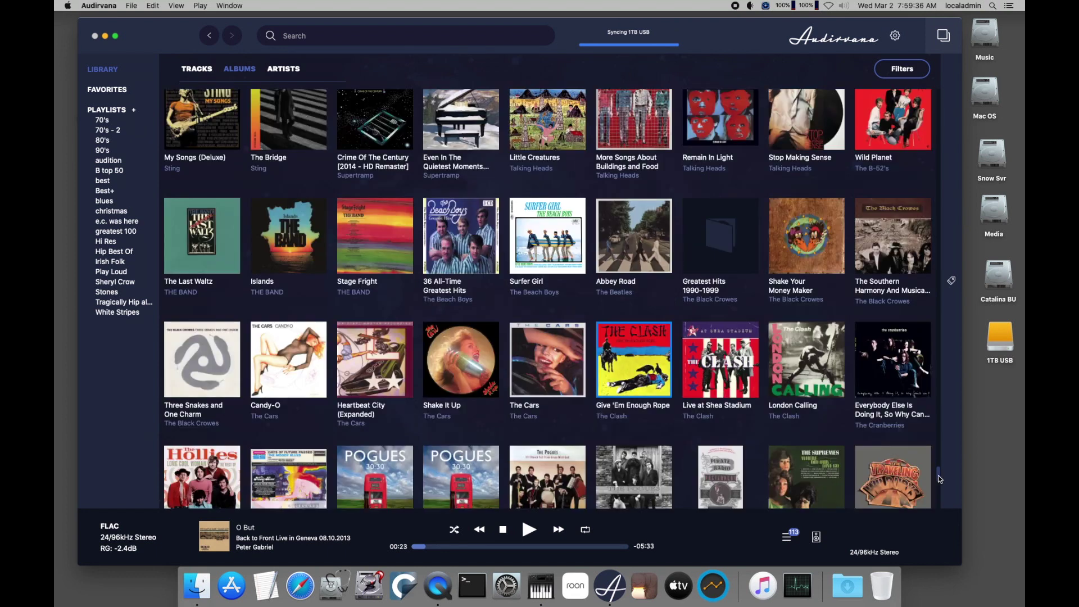
{"action": "scroll", "coordinate": [938, 495], "scroll_direction": "down", "scroll_amount": 5}
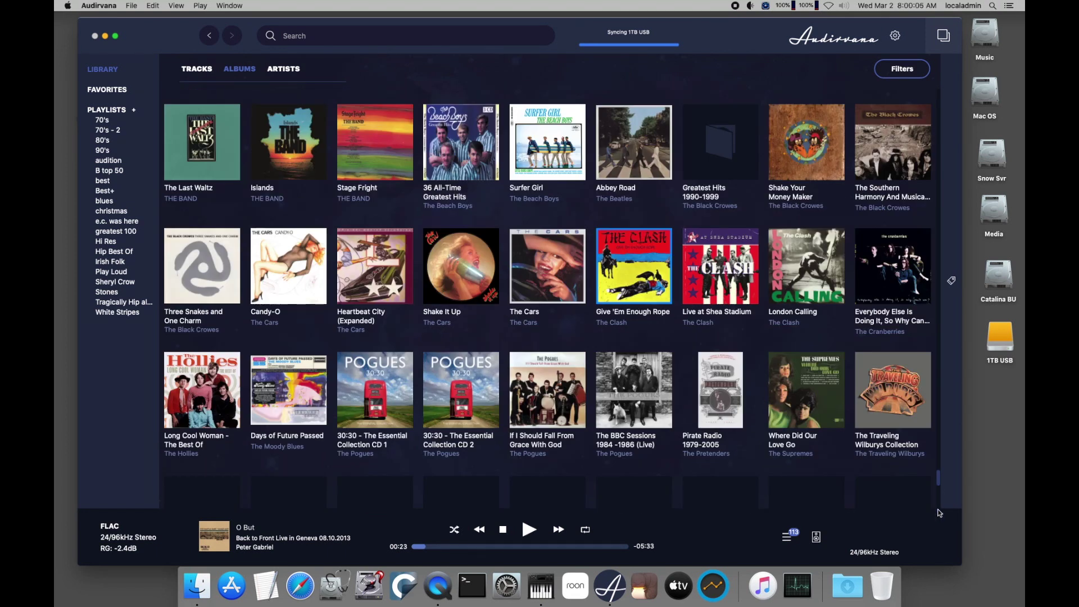
{"action": "scroll", "coordinate": [940, 495], "scroll_direction": "down", "scroll_amount": 10}
{"action": "scroll", "coordinate": [940, 489], "scroll_direction": "up", "scroll_amount": 5}
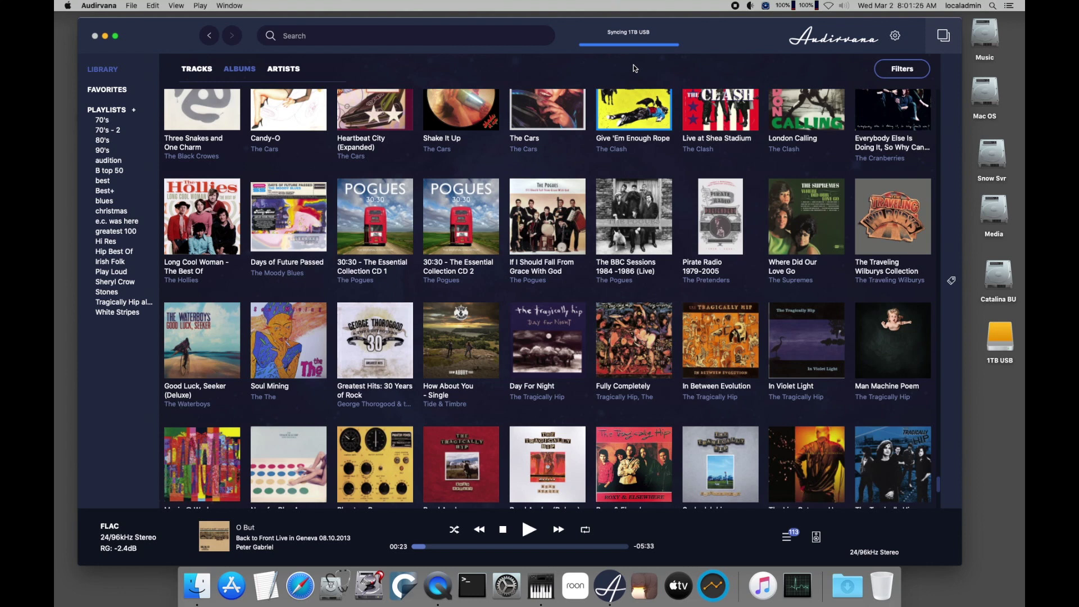
{"action": "scroll", "coordinate": [548, 298], "scroll_direction": "up", "scroll_amount": 7}
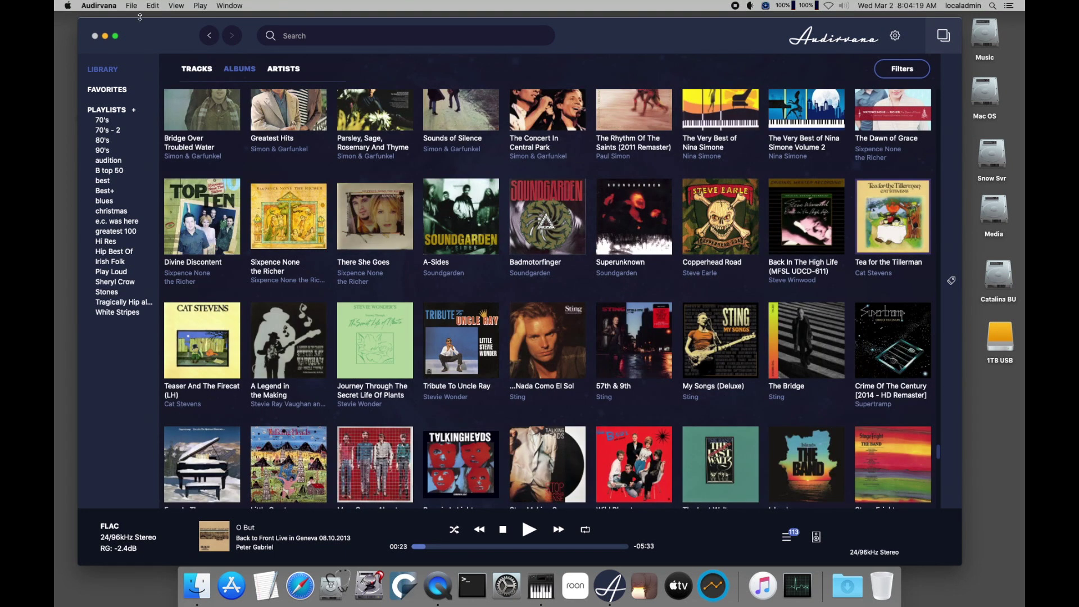
Check Audio Output Selection and keep playback on Built-in Output.
{"action": "left_click", "coordinate": [133, 7]}
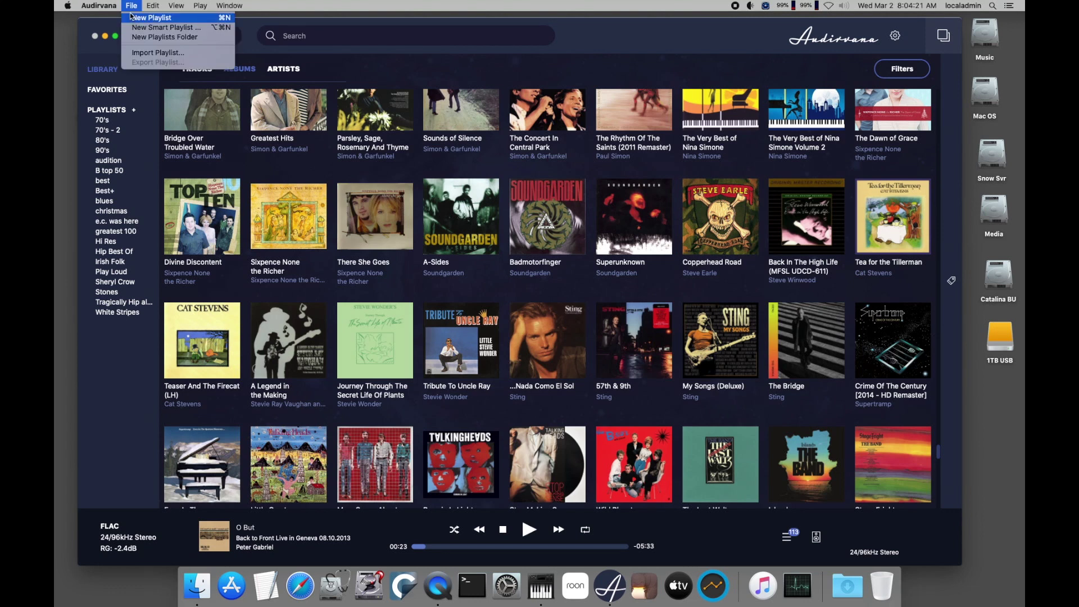
{"action": "mouse_move", "coordinate": [105, 8]}
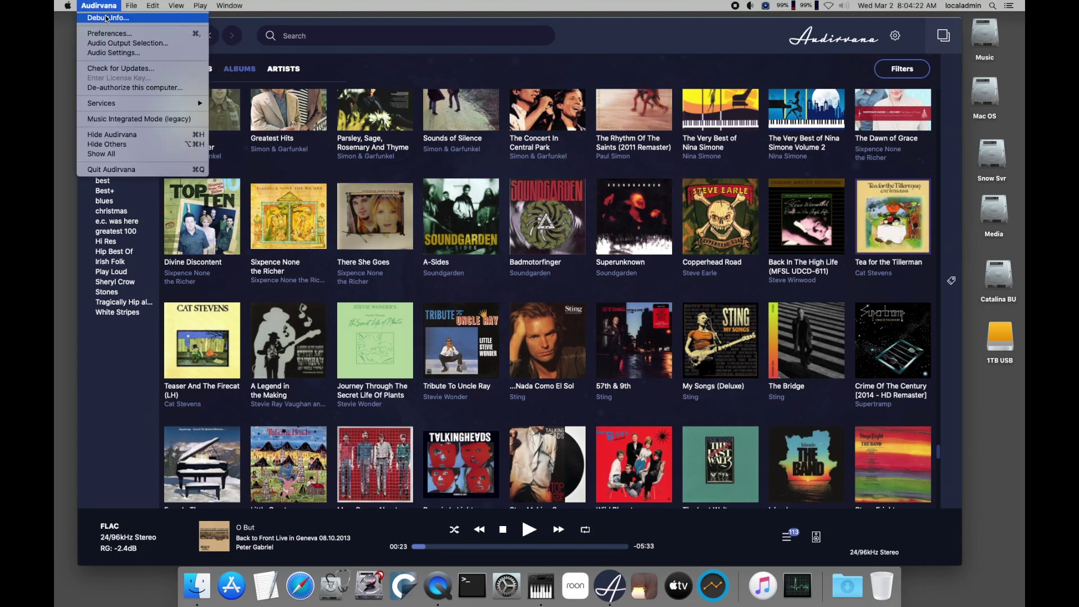
{"action": "left_click", "coordinate": [115, 44]}
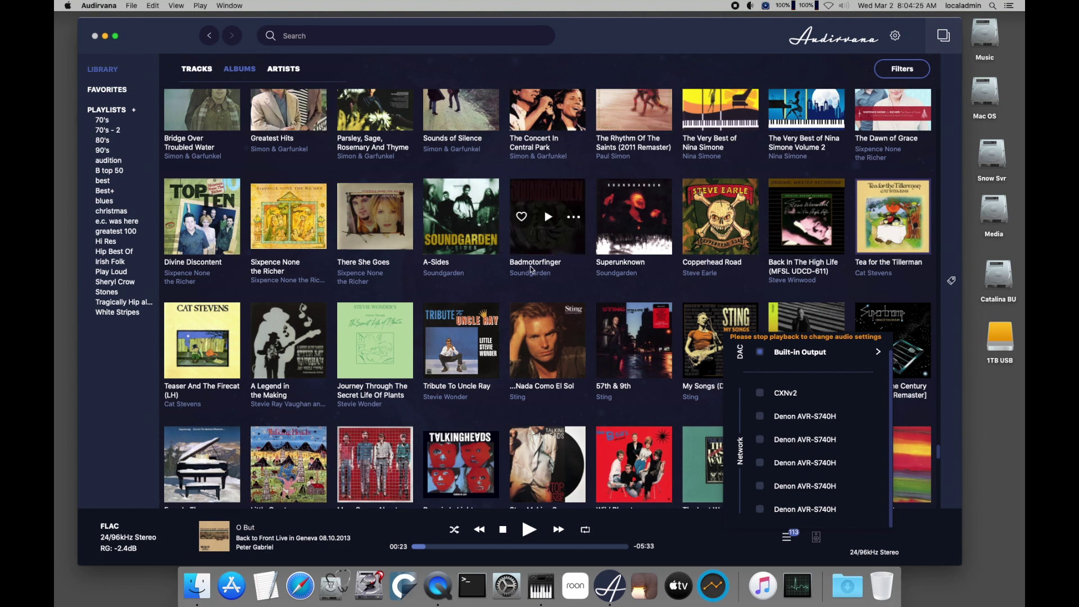
{"action": "left_click", "coordinate": [880, 355]}
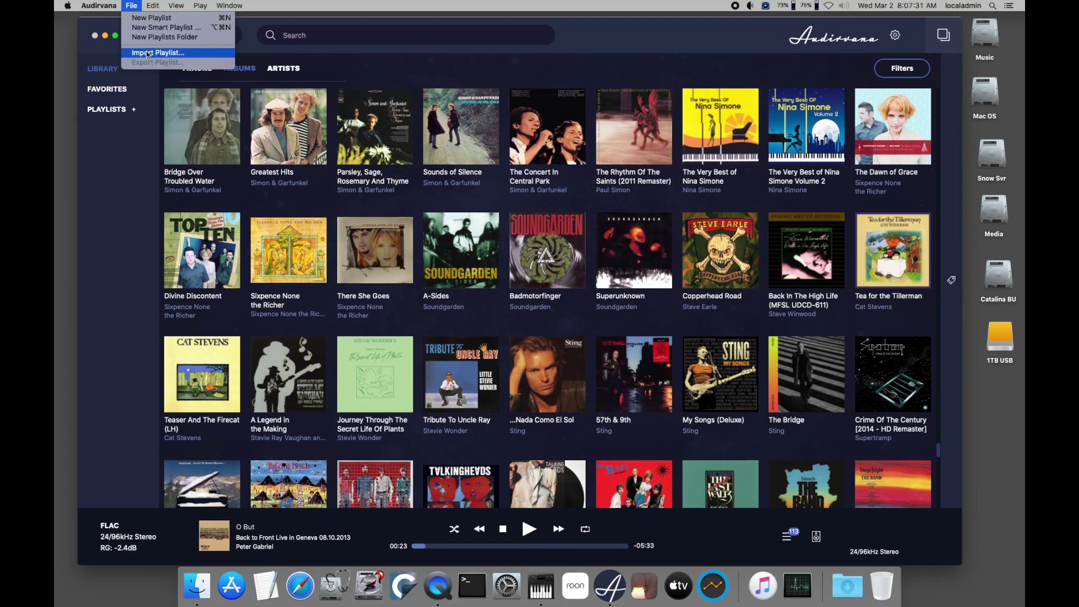
Import all the .m3u playlist files, from the first through White Stripes.m3u.
{"action": "left_click", "coordinate": [146, 53]}
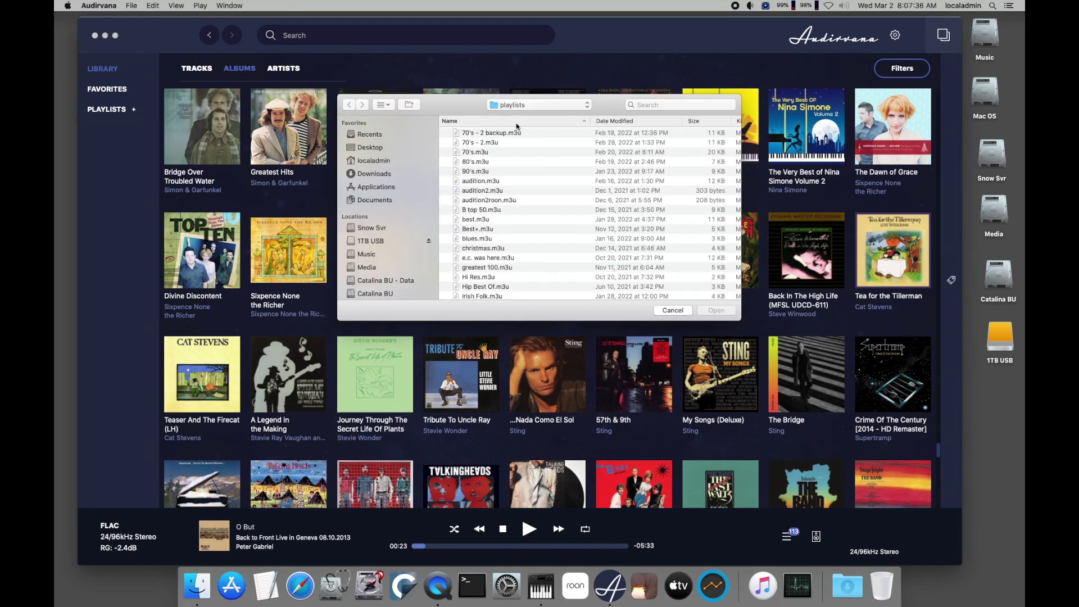
{"action": "left_click", "coordinate": [502, 135]}
{"action": "scroll", "coordinate": [502, 214], "scroll_direction": "down", "scroll_amount": 3}
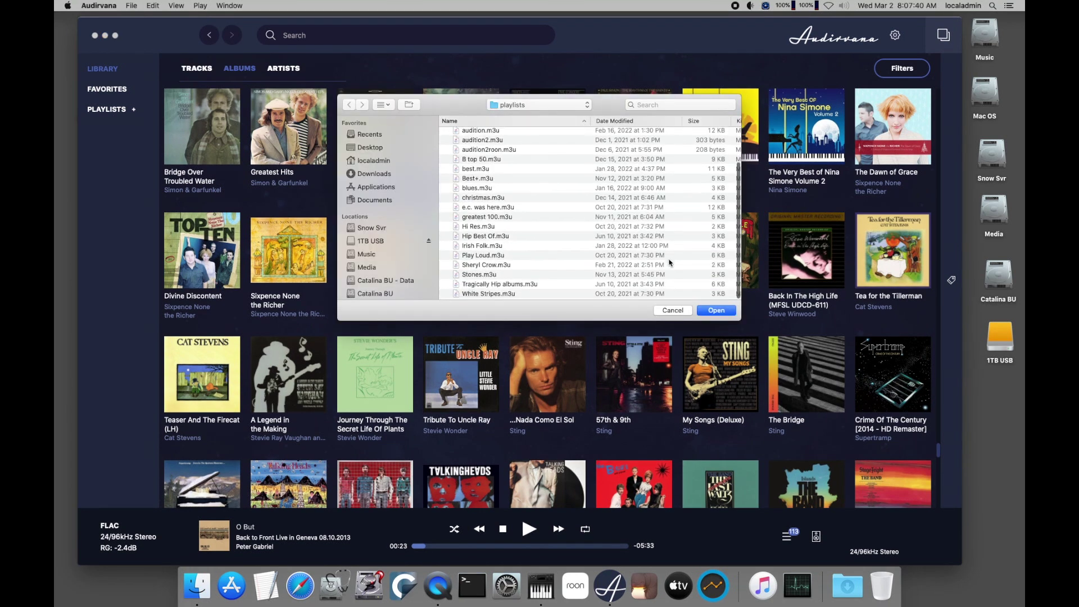
{"action": "left_click", "coordinate": [482, 295], "text": "shift"}
{"action": "left_click", "coordinate": [712, 310]}
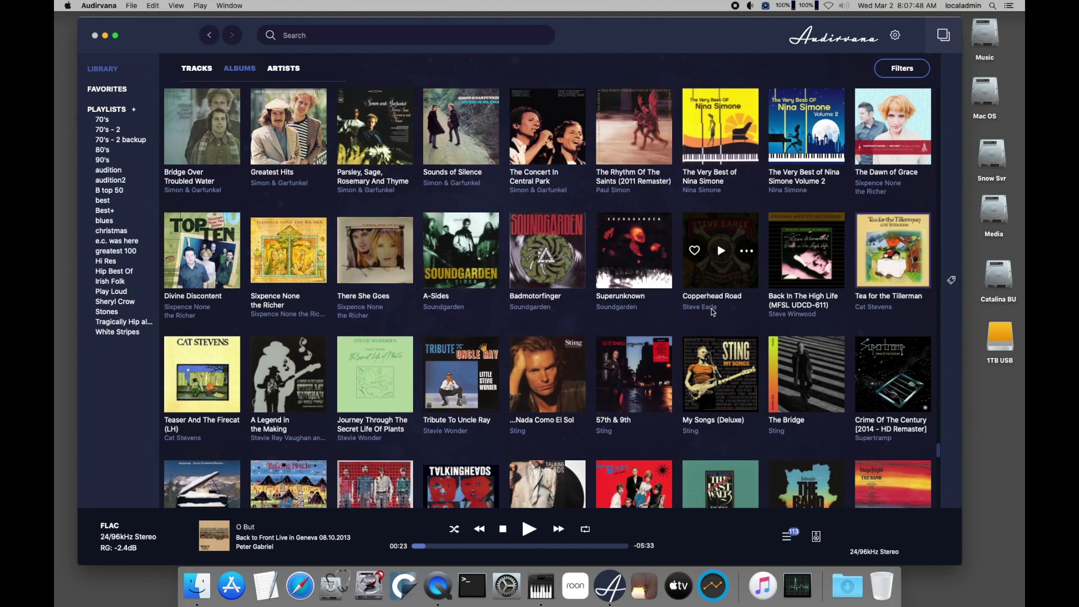
Open the audition playlist and play O But from the start.
{"action": "left_click", "coordinate": [109, 171]}
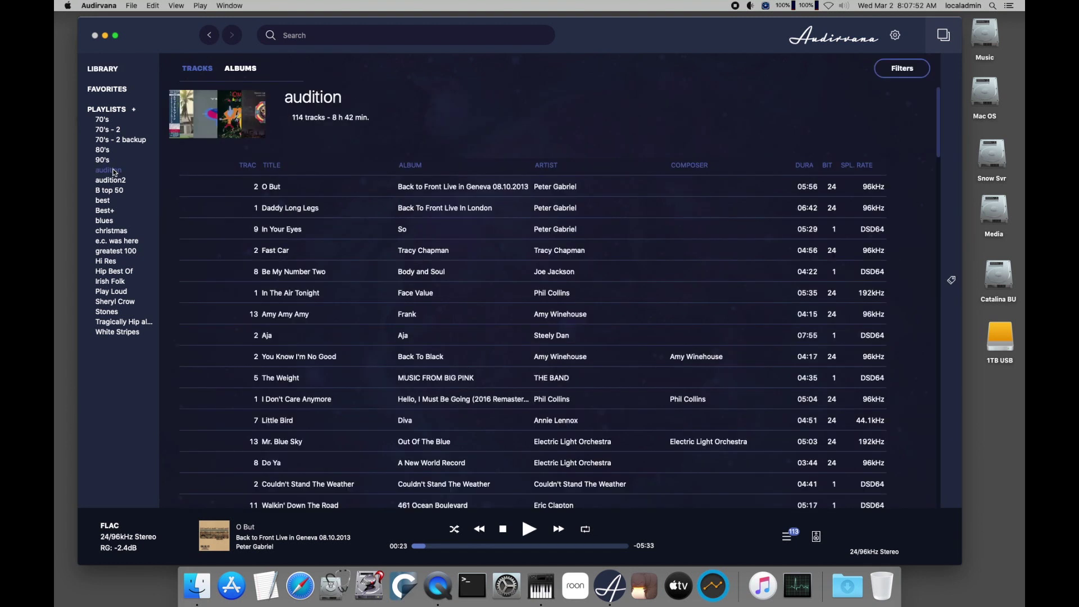
{"action": "mouse_move", "coordinate": [189, 188]}
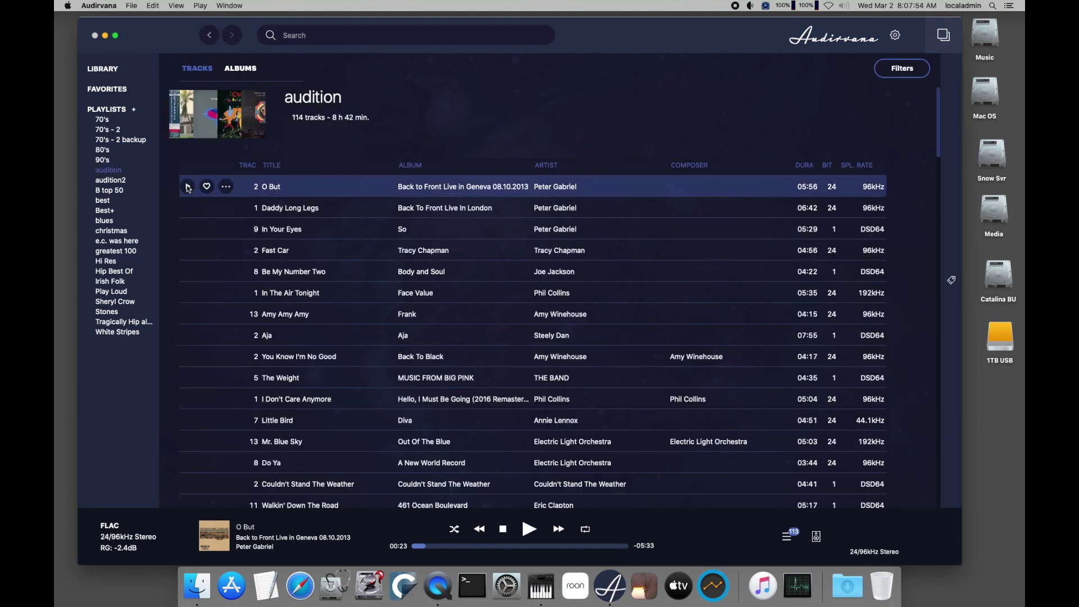
{"action": "left_click", "coordinate": [189, 187]}
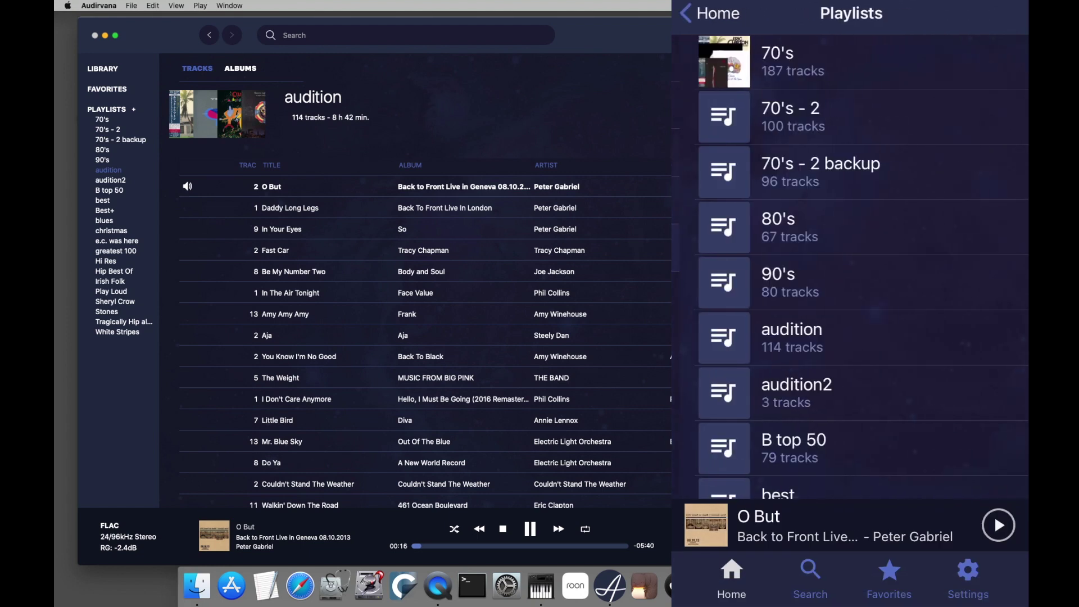
Pause and then resume O But from the iPhone Audirvana Remote.
{"action": "left_click", "coordinate": [530, 531]}
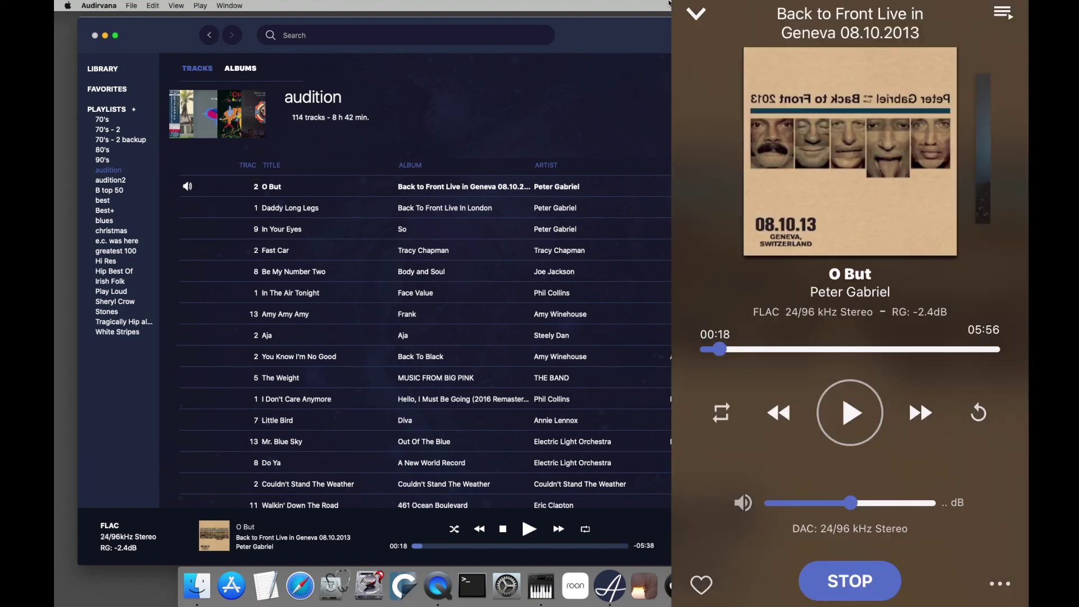
{"action": "left_click", "coordinate": [850, 413]}
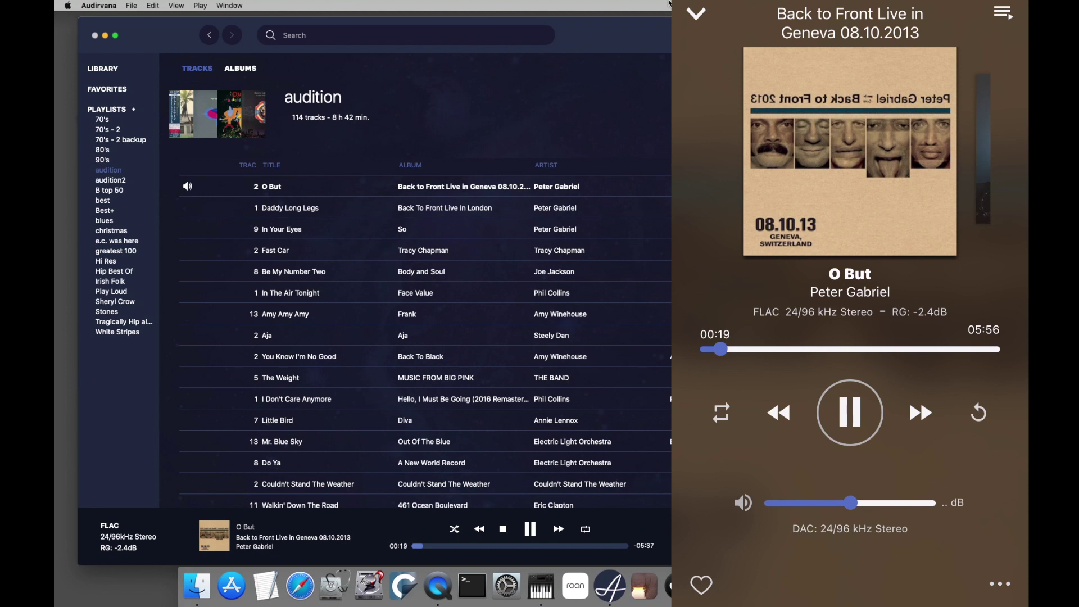